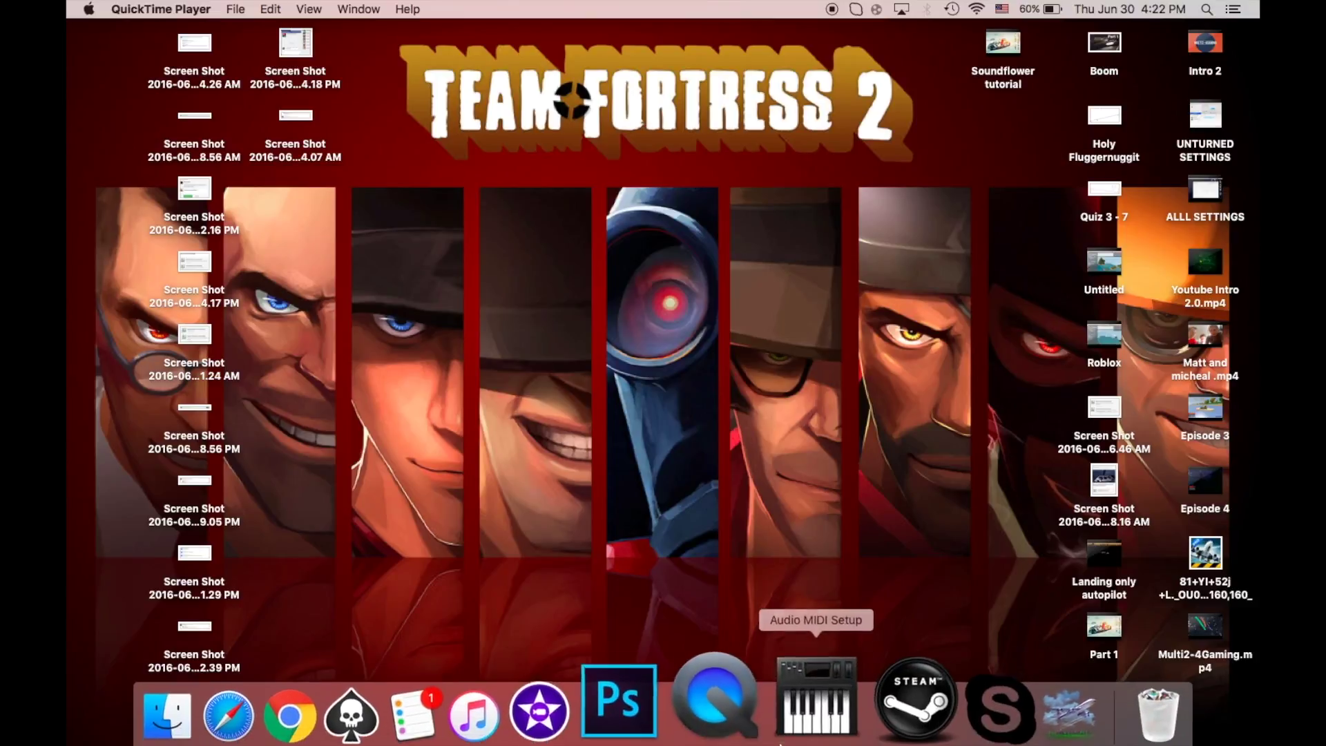
Step: Quit Skype from its Dock menu, then select the Landing only autopilot video on the desktop
{"action": "mouse_move", "coordinate": [860, 738]}
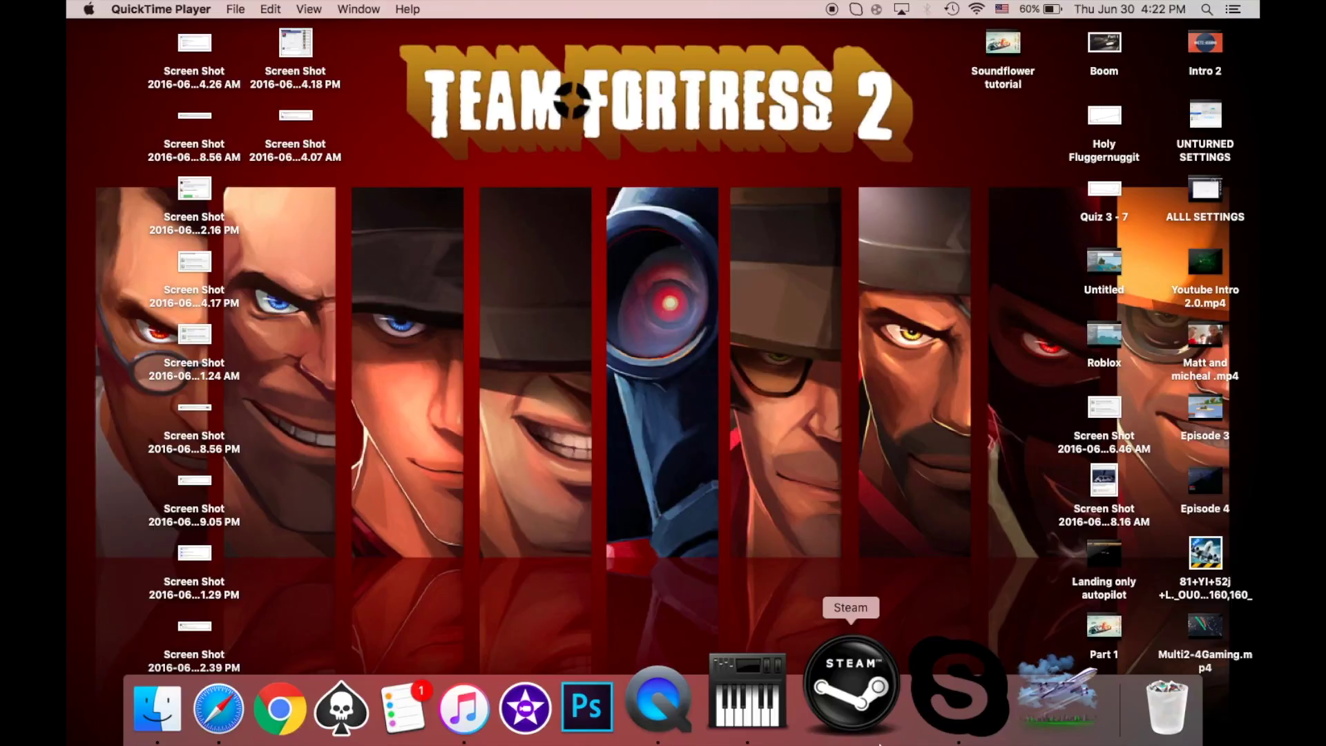
{"action": "right_click", "coordinate": [925, 698]}
{"action": "left_click", "coordinate": [967, 598]}
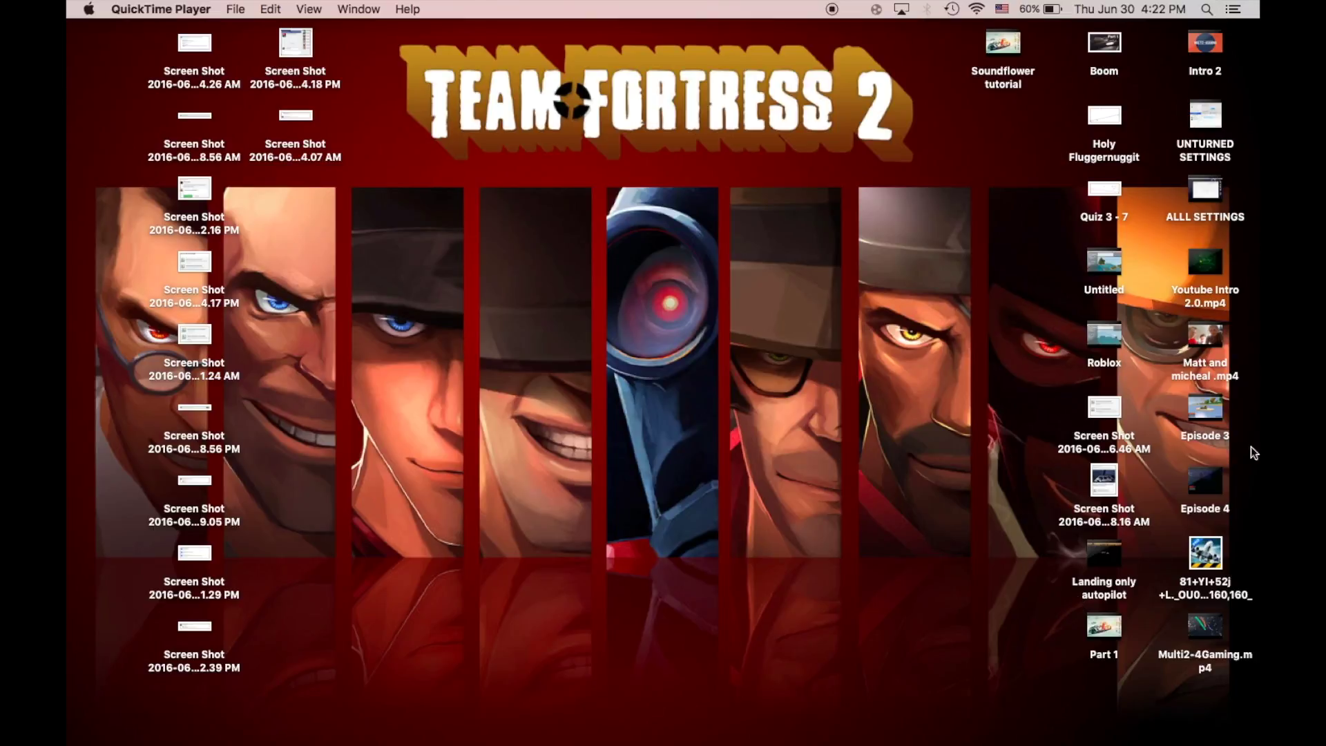
{"action": "left_click", "coordinate": [1107, 558]}
{"action": "double_click", "coordinate": [1107, 558]}
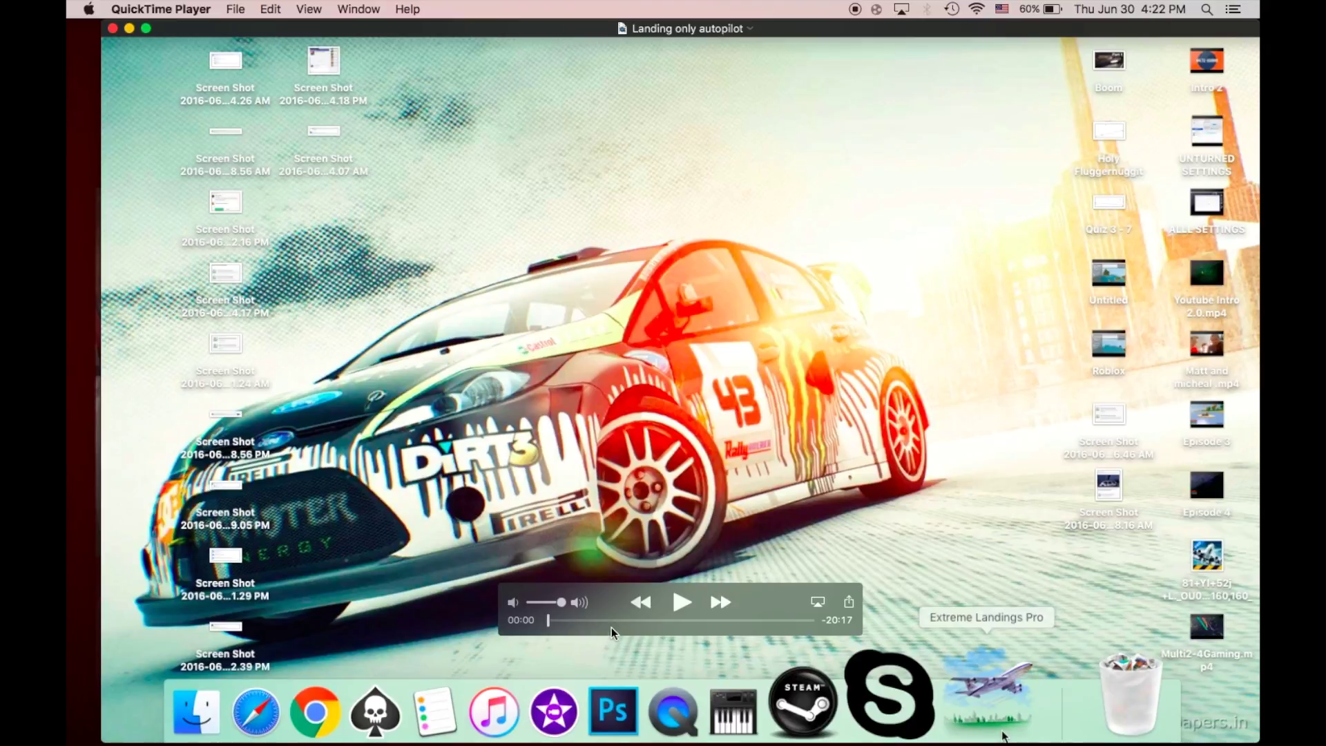
{"action": "left_click_drag", "start_coordinate": [613, 632], "coordinate": [648, 625]}
{"action": "left_click", "coordinate": [682, 603]}
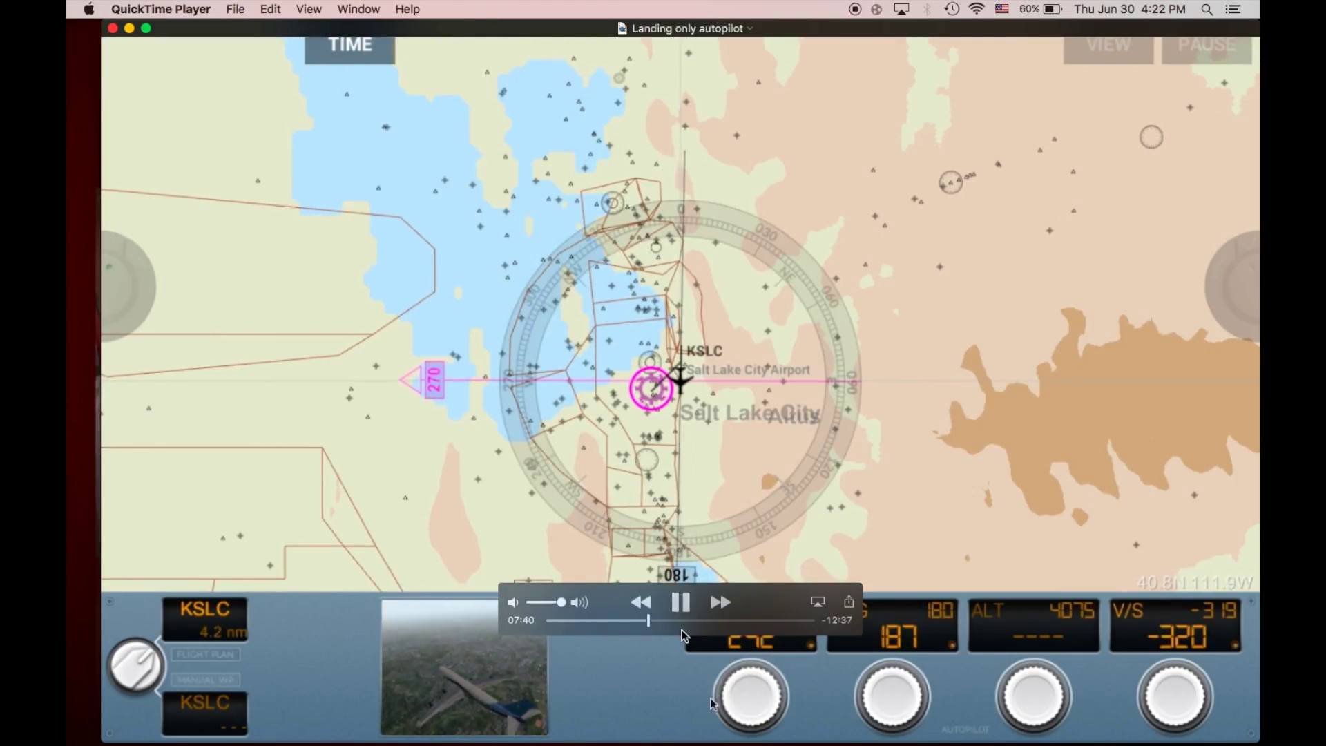
{"action": "key", "text": "super+q"}
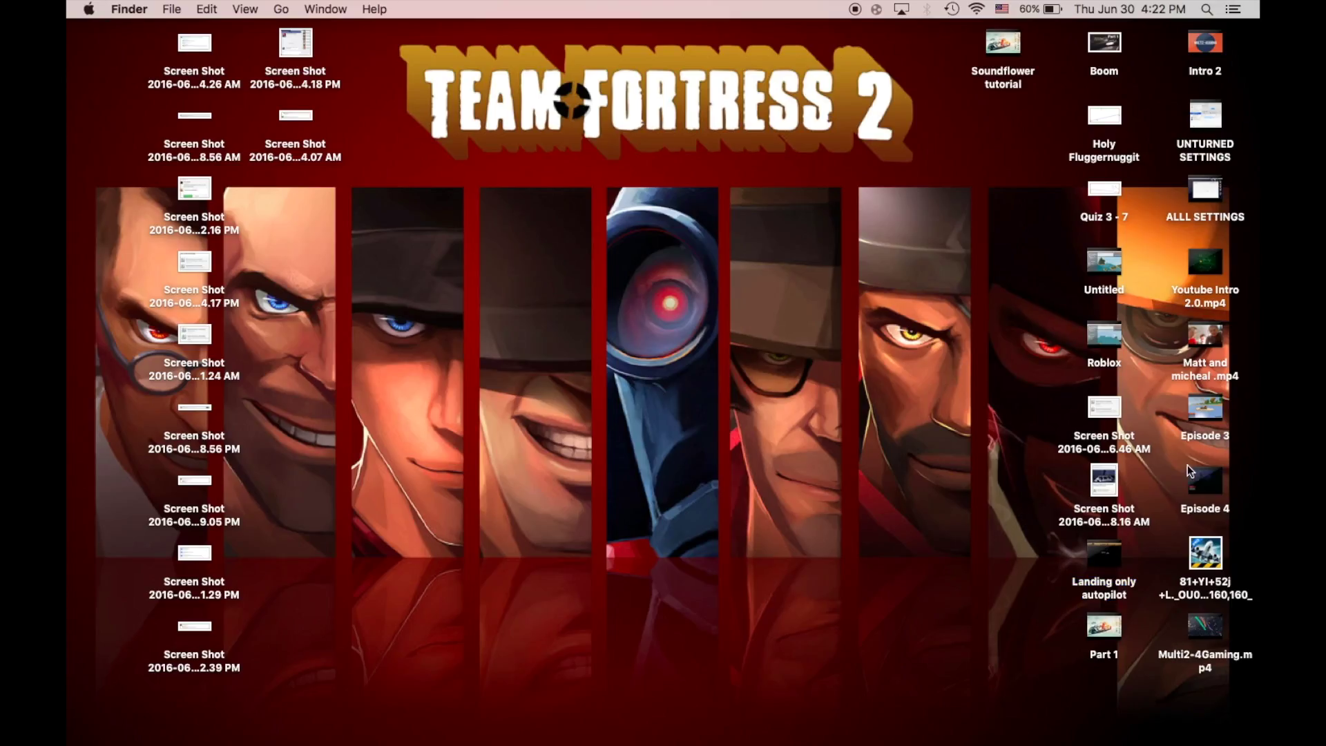
{"action": "left_click", "coordinate": [1207, 408]}
{"action": "key", "text": "space"}
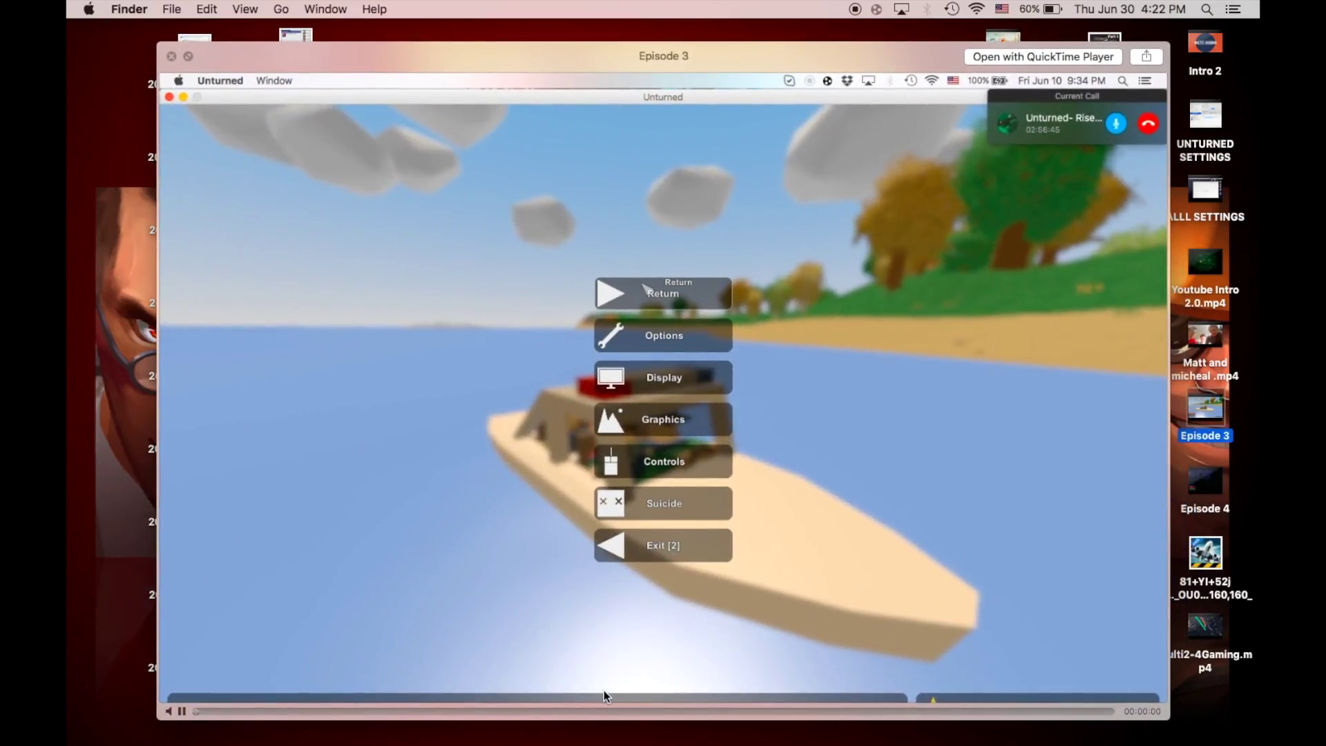
{"action": "left_click", "coordinate": [587, 714]}
{"action": "left_click", "coordinate": [587, 725]}
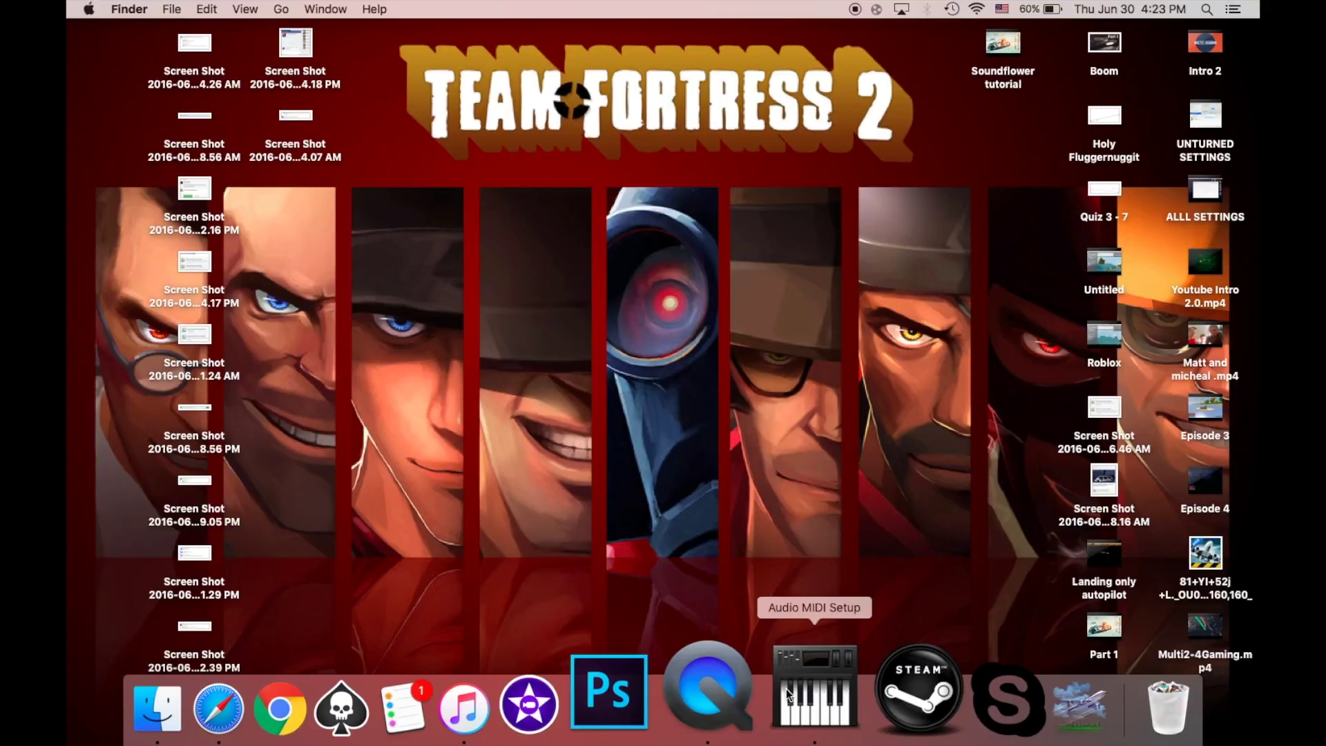
Step: Bring Audio MIDI Setup to the front and center its Audio Devices window
{"action": "left_click", "coordinate": [786, 690]}
{"action": "right_click", "coordinate": [802, 681]}
{"action": "left_click", "coordinate": [844, 581]}
{"action": "left_click", "coordinate": [801, 691]}
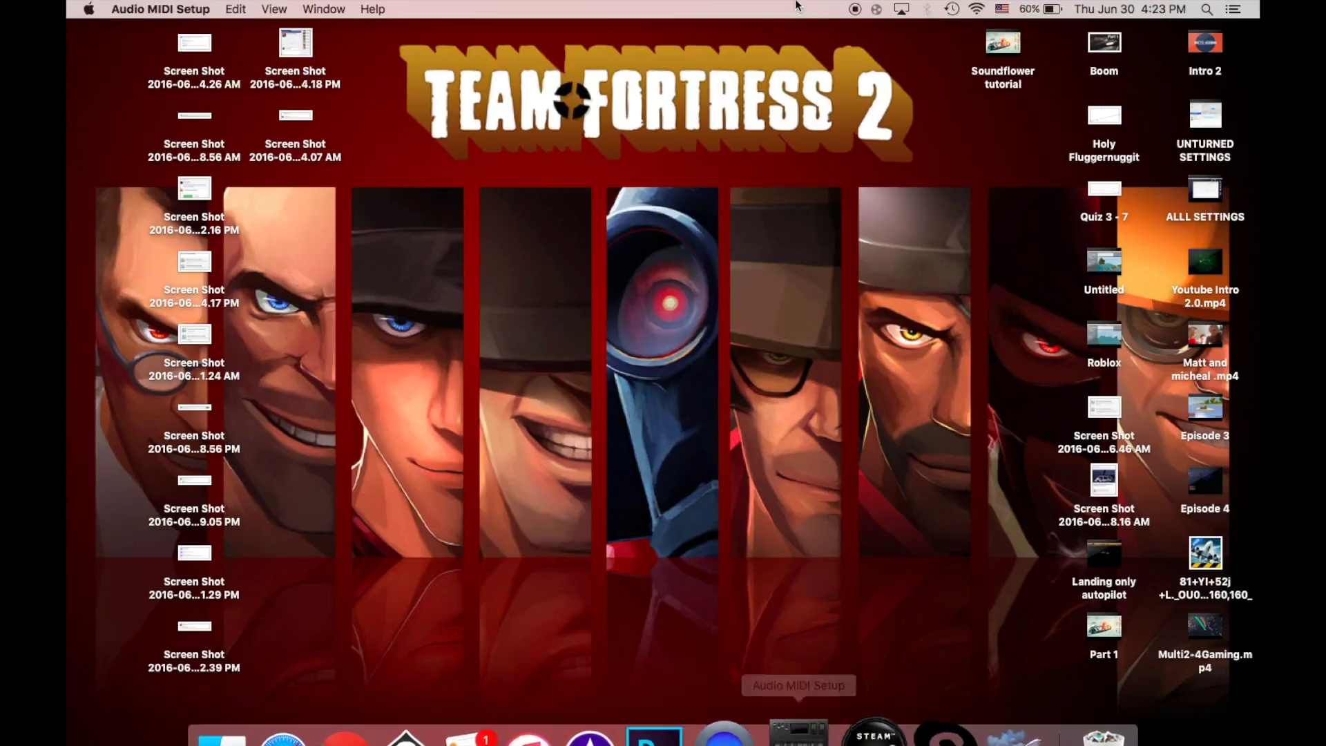
{"action": "left_click_drag", "start_coordinate": [339, 29], "coordinate": [674, 111]}
Step: From the Apple menu, open this Mac's system overview
{"action": "left_click", "coordinate": [89, 9]}
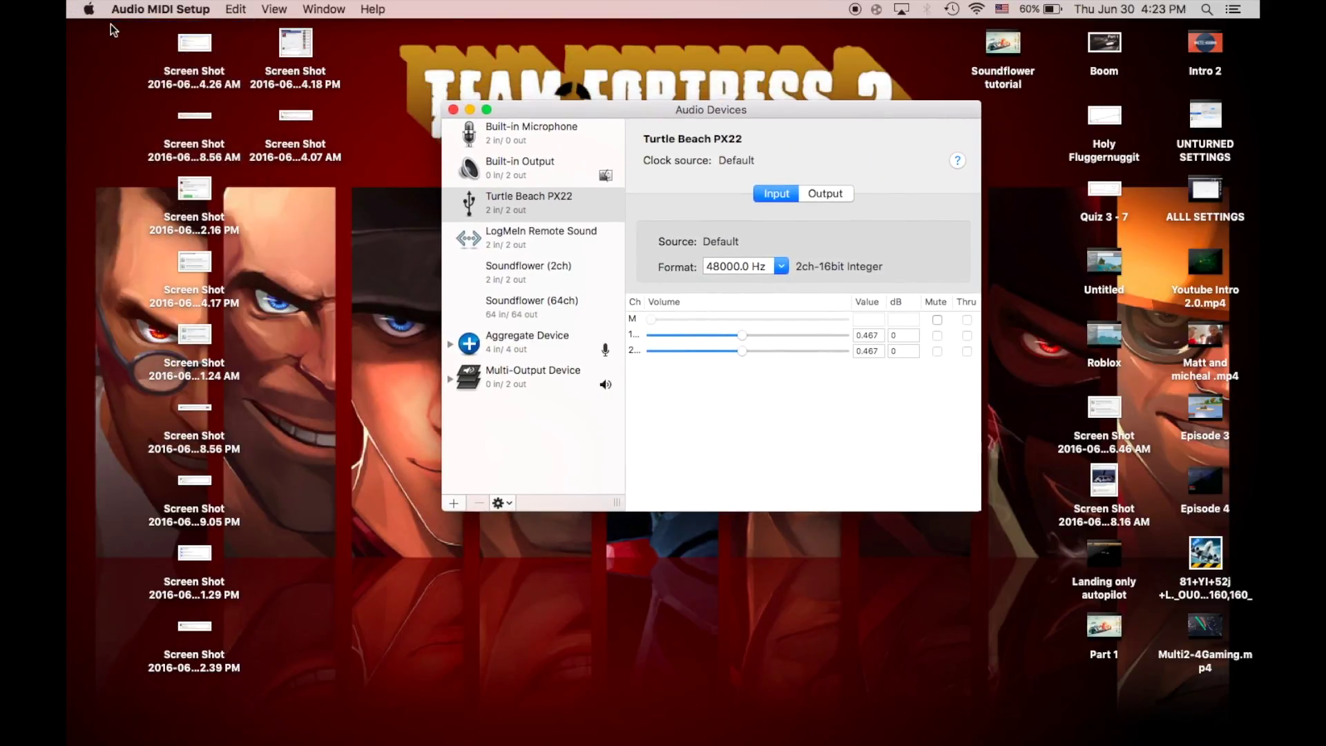
{"action": "left_click", "coordinate": [88, 8]}
{"action": "left_click", "coordinate": [117, 29]}
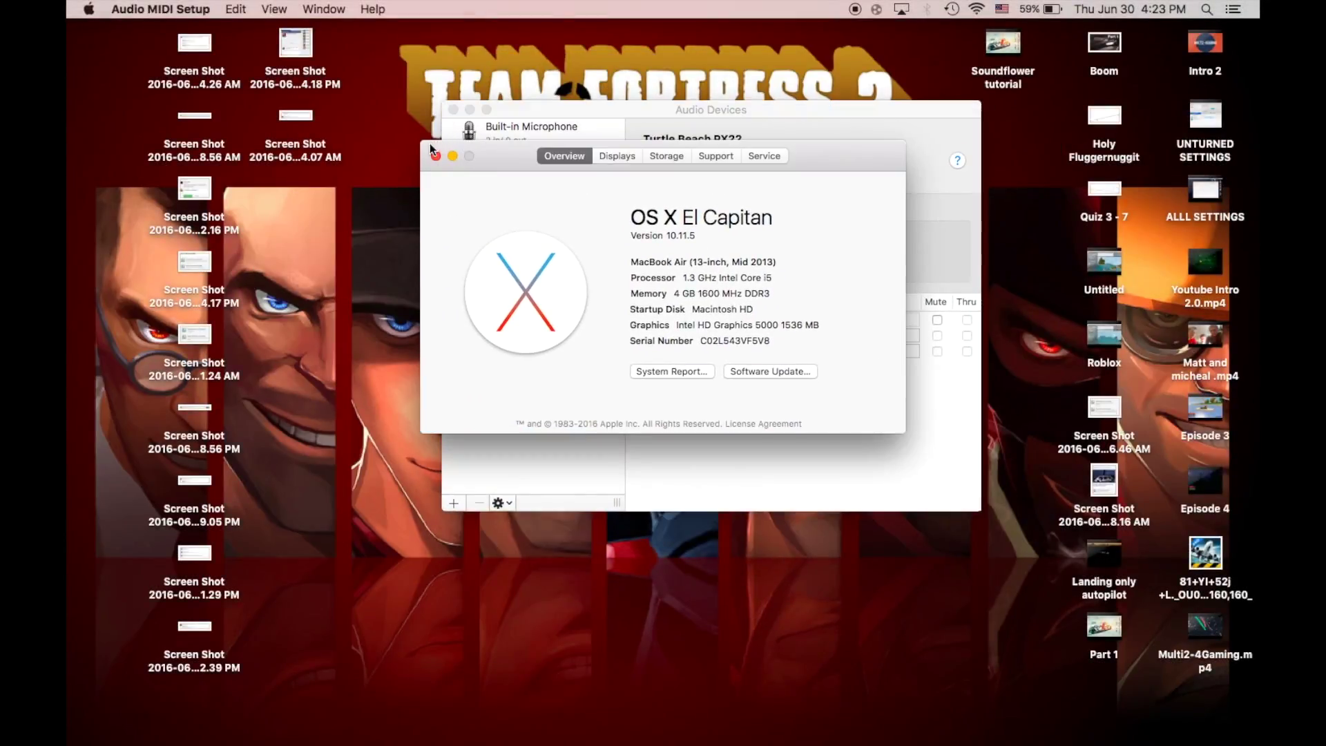
Step: Open the Sound settings and arrange them beside the Audio Devices window
{"action": "left_click", "coordinate": [435, 155]}
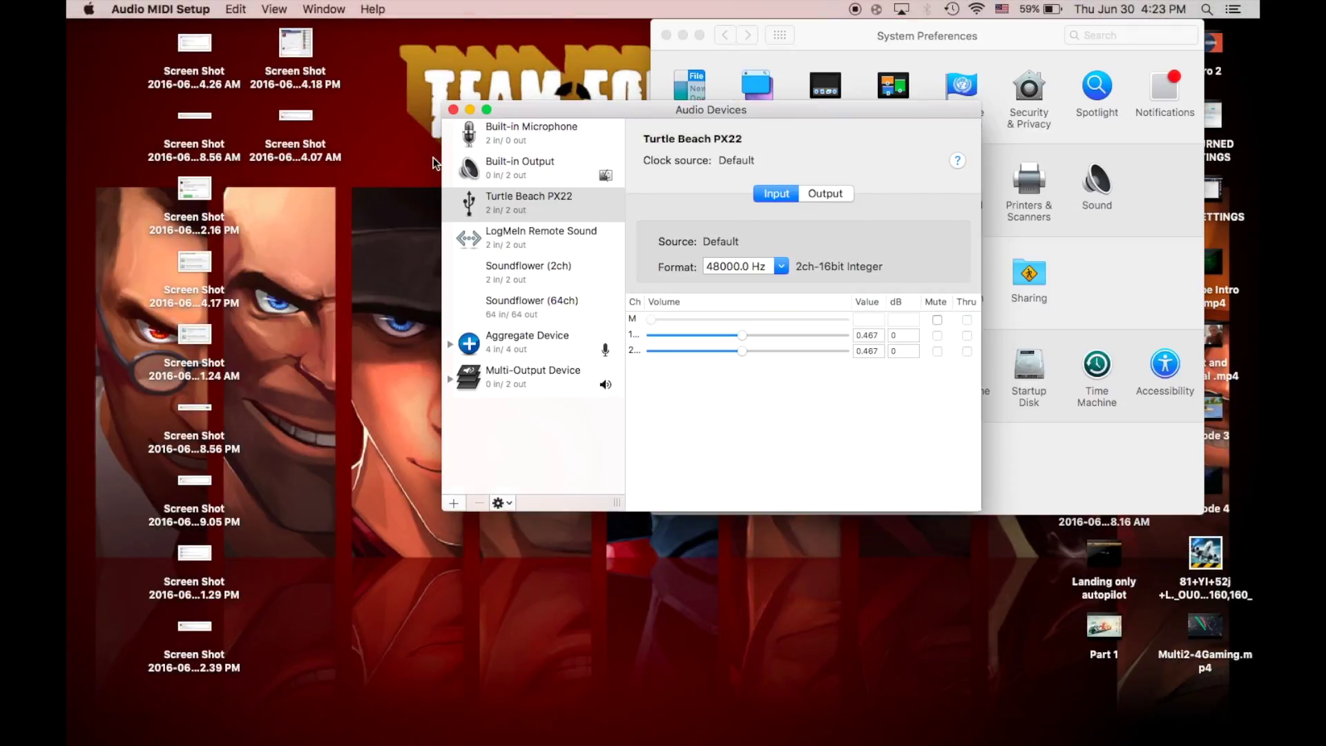
{"action": "left_click", "coordinate": [1098, 181]}
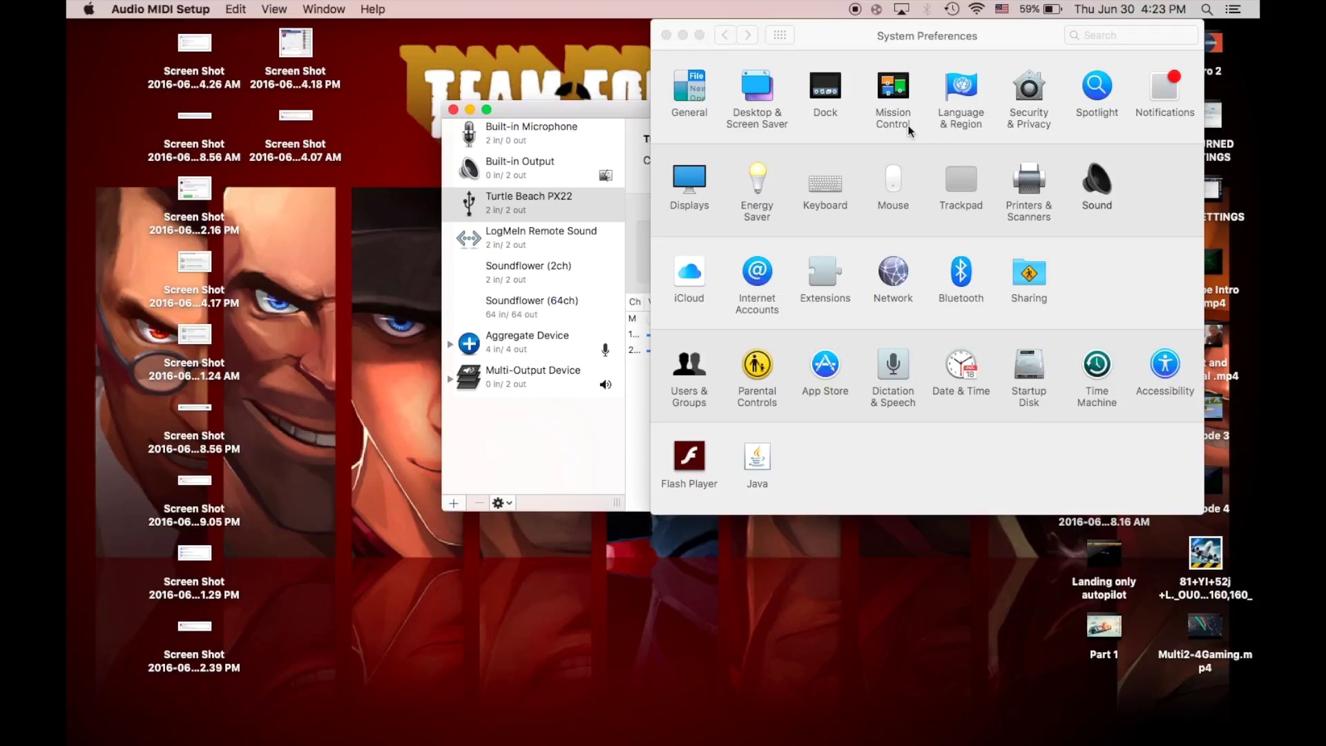
{"action": "left_click_drag", "start_coordinate": [591, 109], "coordinate": [259, 29]}
{"action": "left_click_drag", "start_coordinate": [844, 39], "coordinate": [855, 65]}
{"action": "left_click_drag", "start_coordinate": [607, 28], "coordinate": [608, 43]}
Step: Review the Sound input devices, then return to Output with Multi-Output Device selected
{"action": "left_click", "coordinate": [779, 259]}
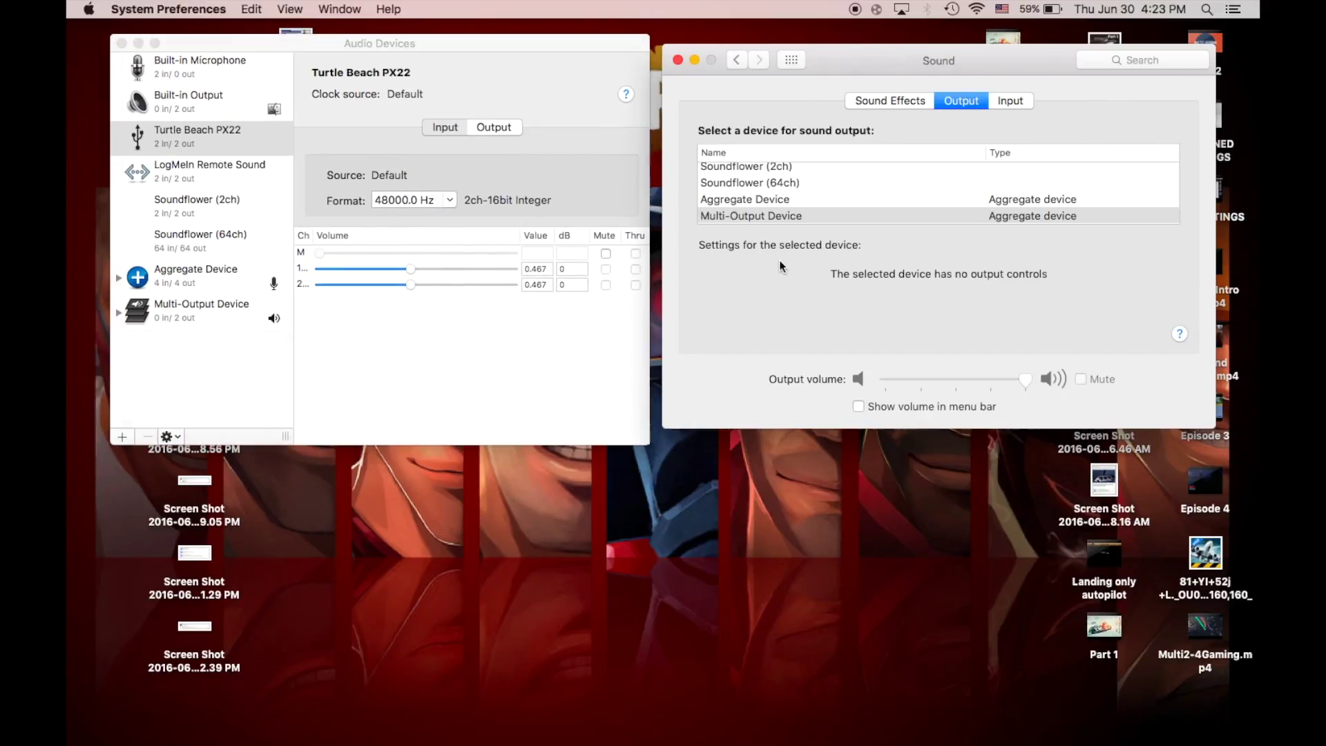
{"action": "left_click", "coordinate": [1020, 101]}
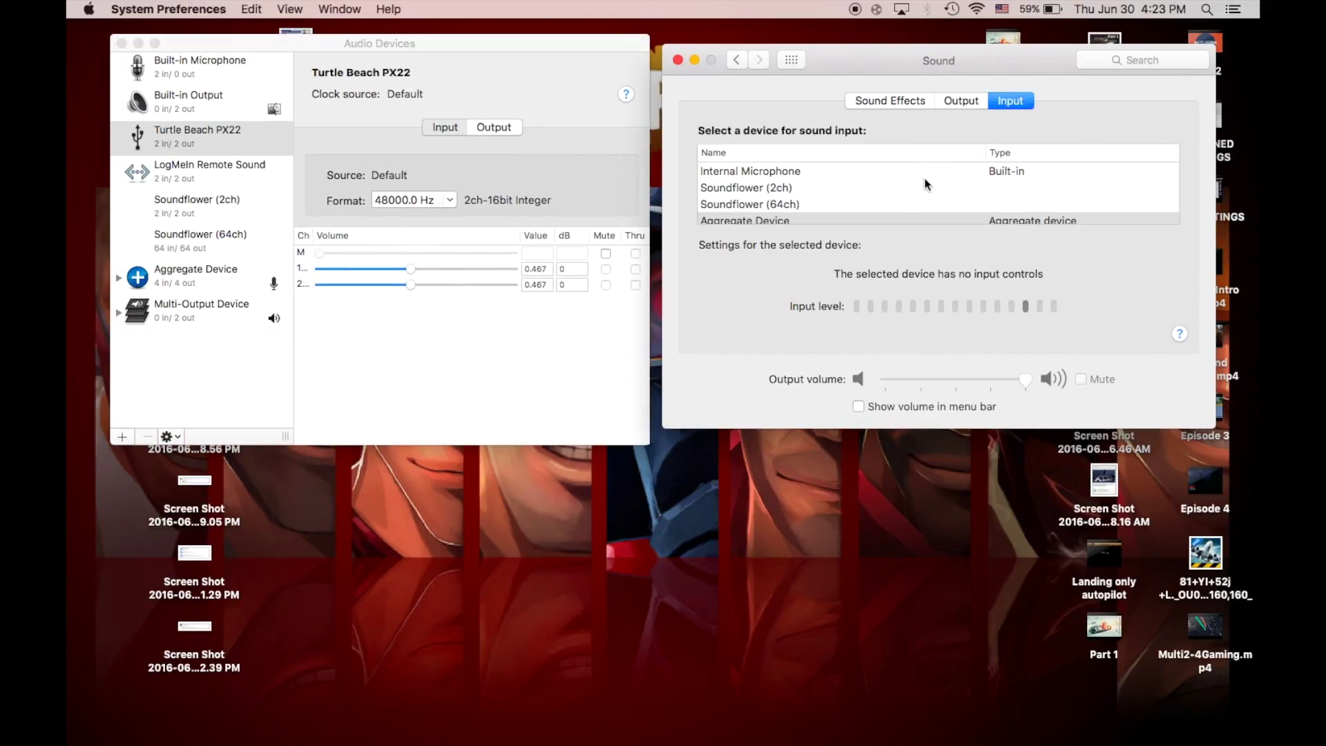
{"action": "scroll", "coordinate": [941, 201], "scroll_direction": "down", "scroll_amount": 3}
{"action": "left_click", "coordinate": [958, 105]}
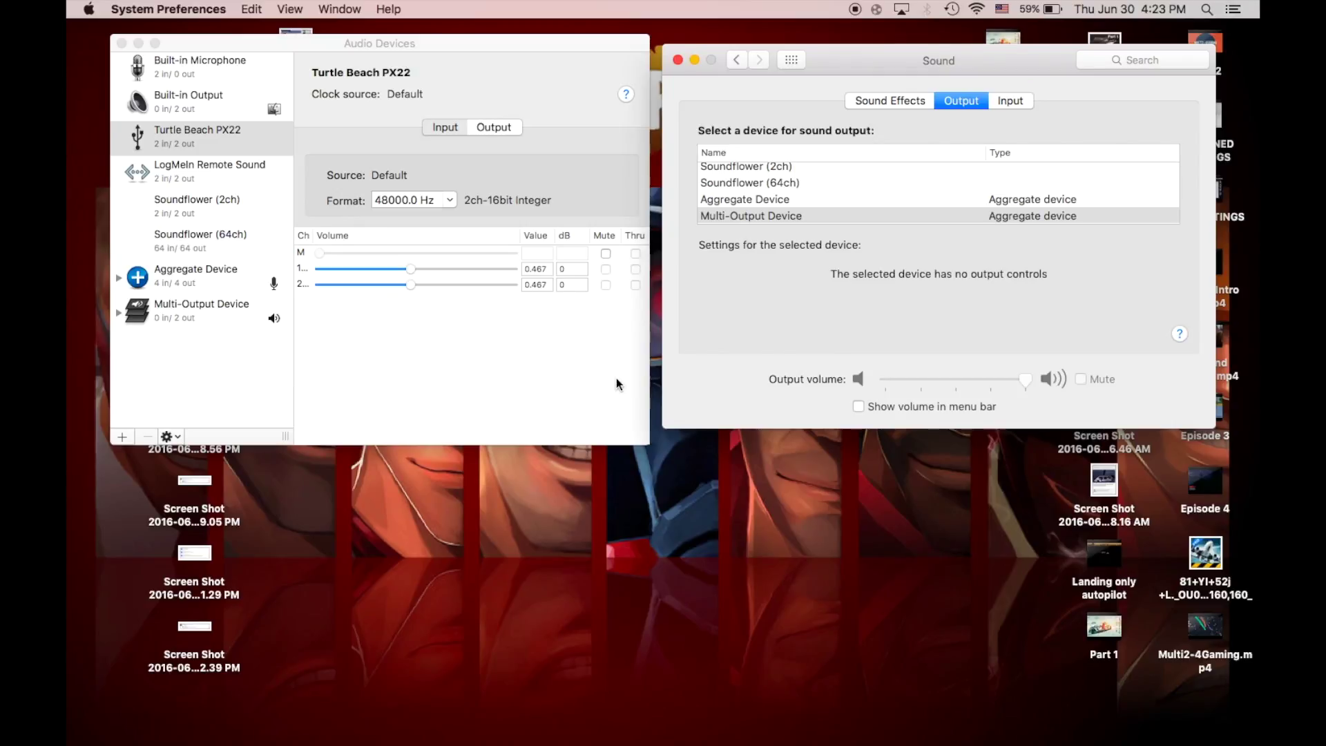
Step: Review Multi-Output, Aggregate, Soundflower (64ch) and Soundflower (2ch), checking the latter's input and output levels
{"action": "left_click", "coordinate": [423, 388]}
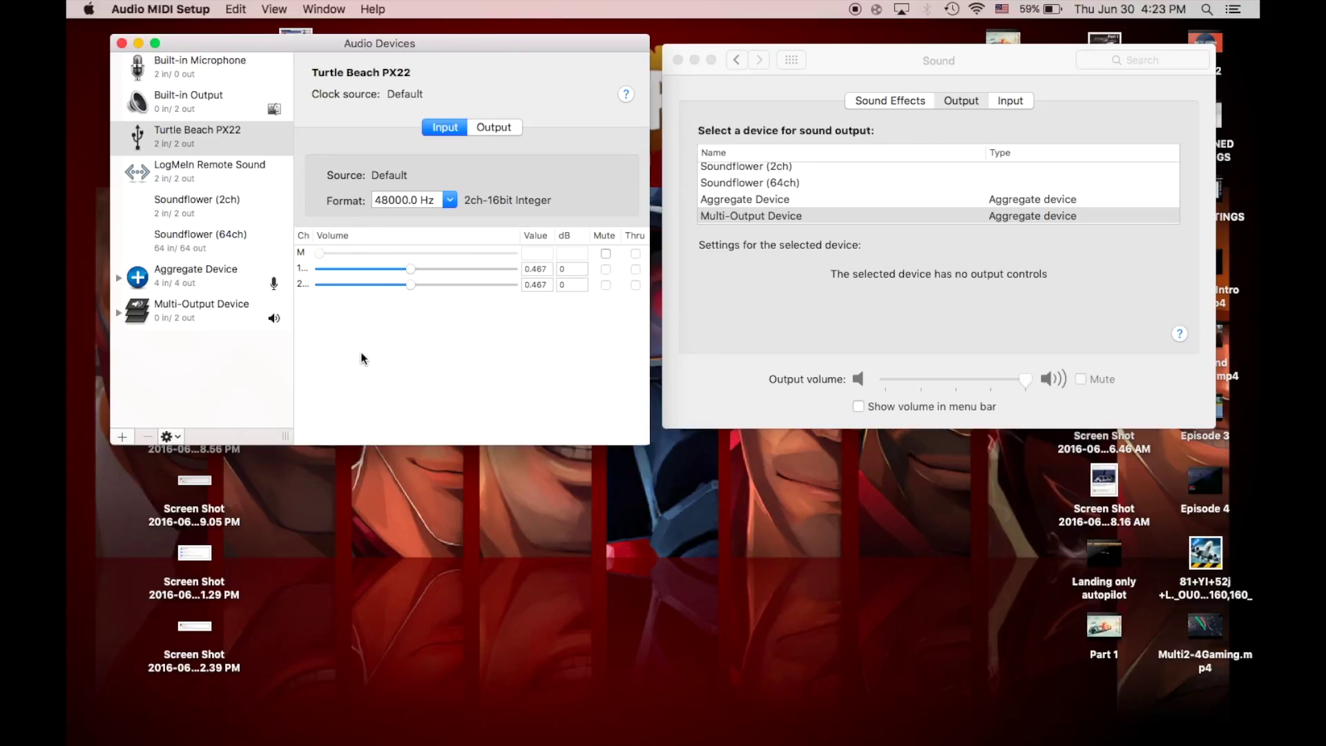
{"action": "left_click", "coordinate": [219, 310]}
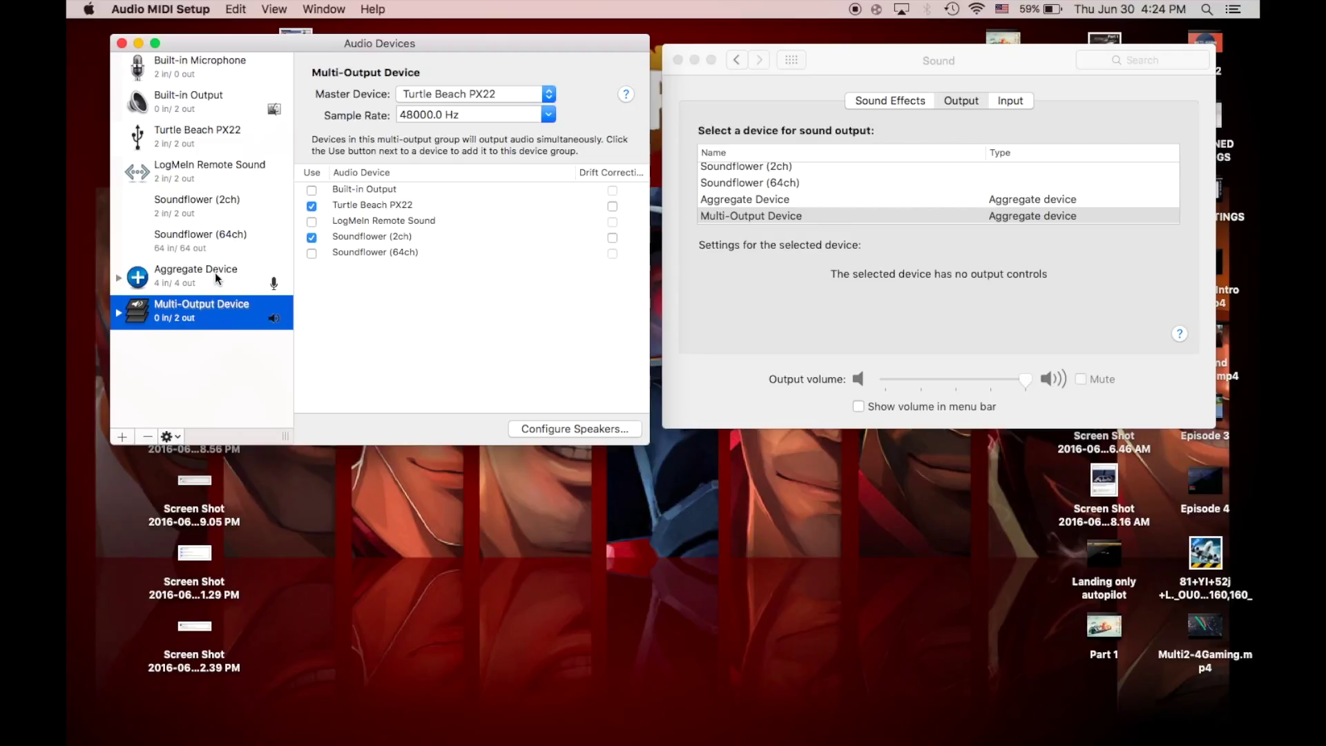
{"action": "left_click", "coordinate": [216, 275]}
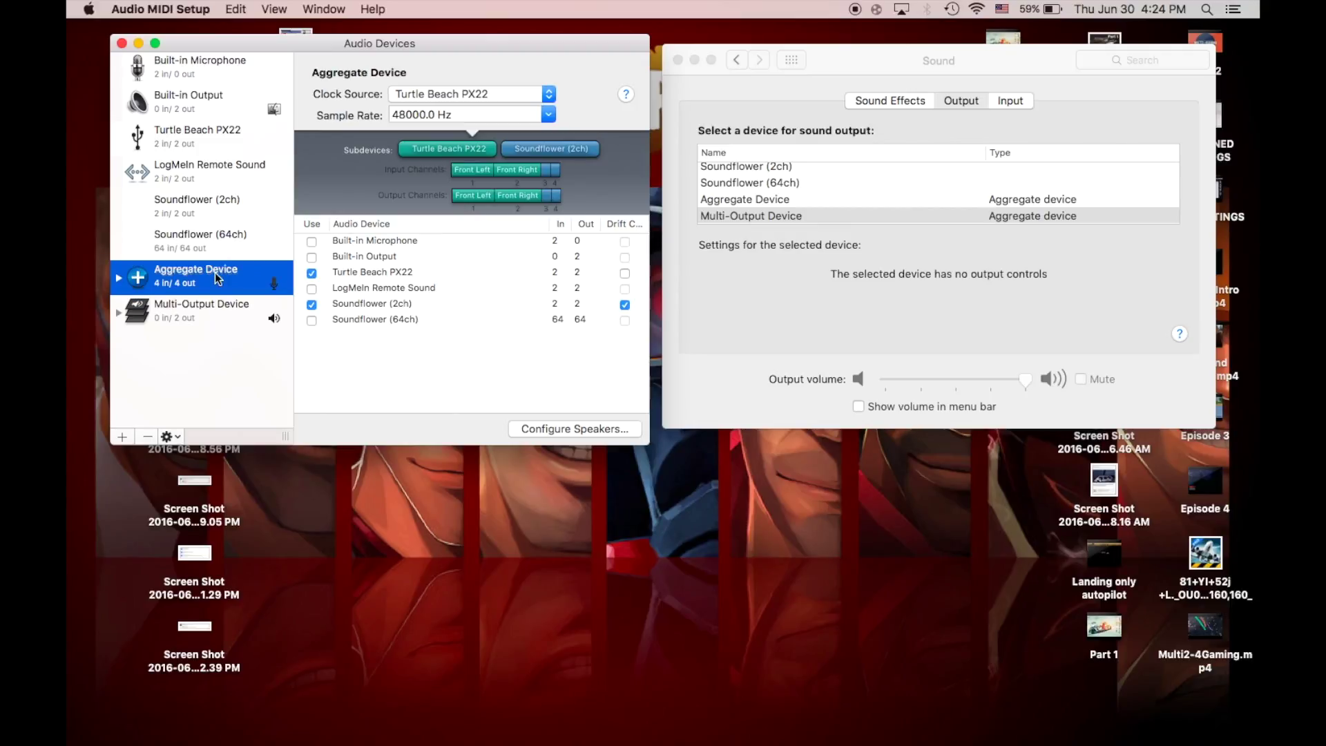
{"action": "left_click", "coordinate": [226, 237]}
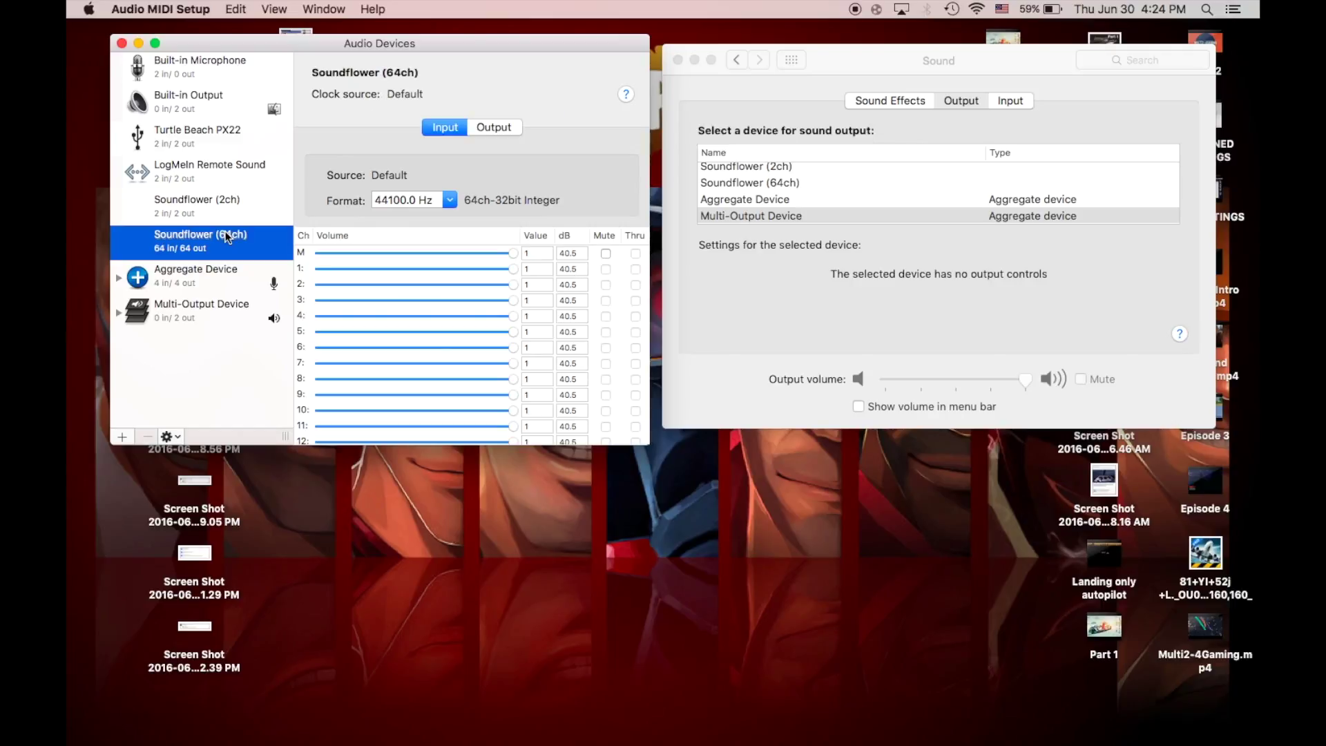
{"action": "left_click", "coordinate": [251, 201]}
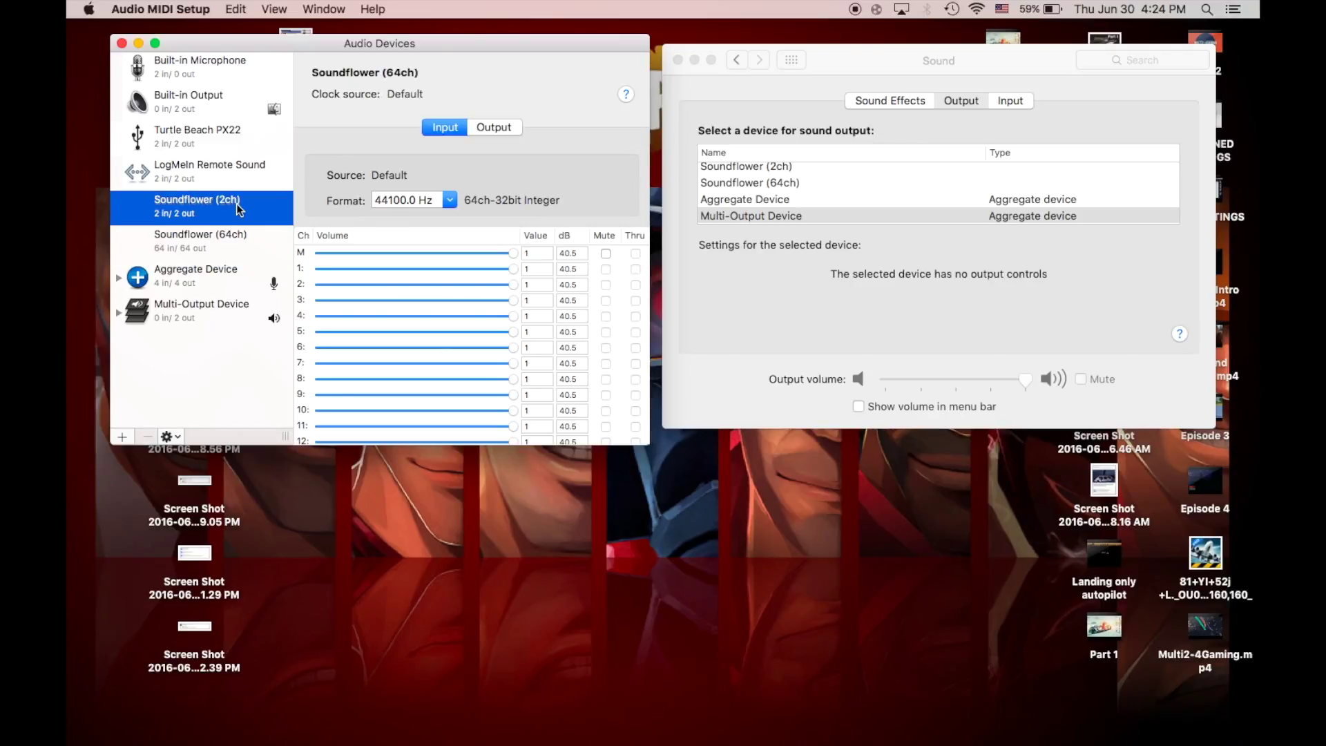
{"action": "left_click", "coordinate": [484, 133]}
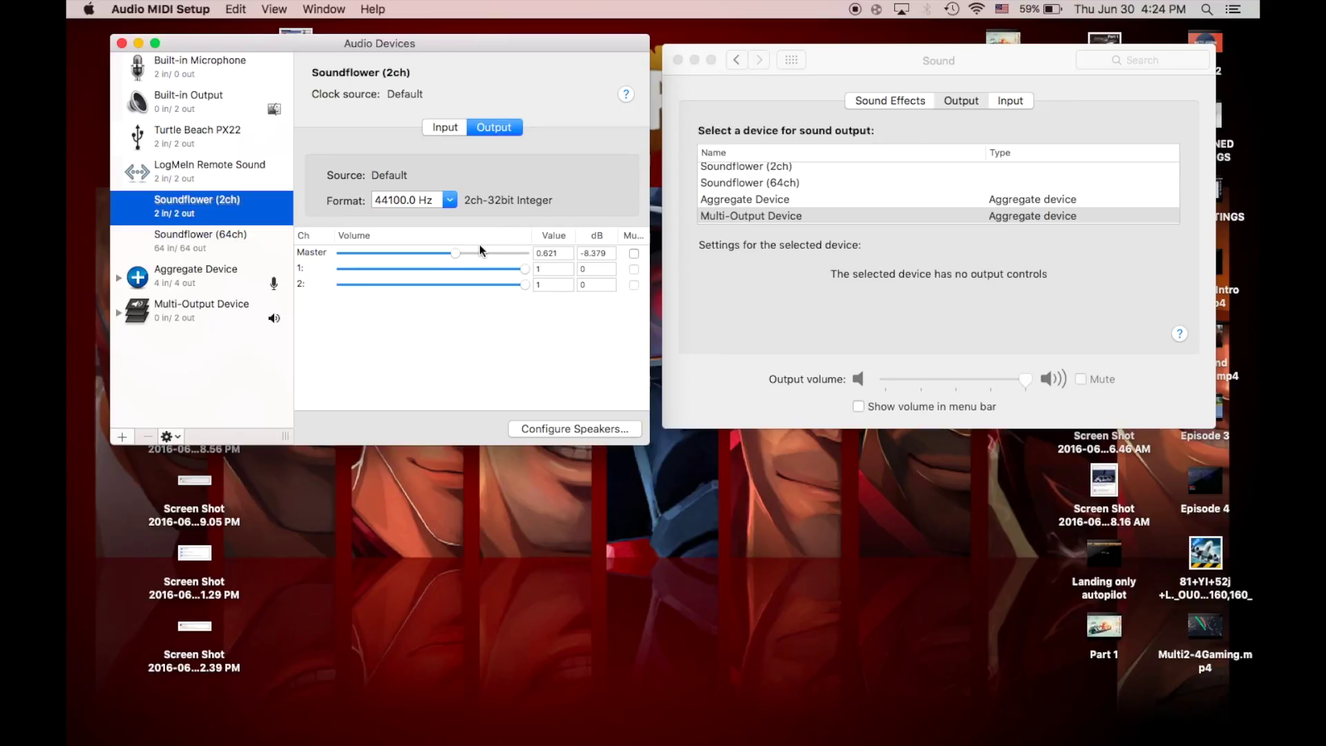
{"action": "left_click", "coordinate": [440, 128]}
{"action": "left_click", "coordinate": [500, 131]}
Step: Check LogMeIn Remote Sound's input and output levels, then view Turtle Beach PX22 output at 0.1 (-29 dB)
{"action": "left_click", "coordinate": [230, 187]}
{"action": "left_click", "coordinate": [454, 130]}
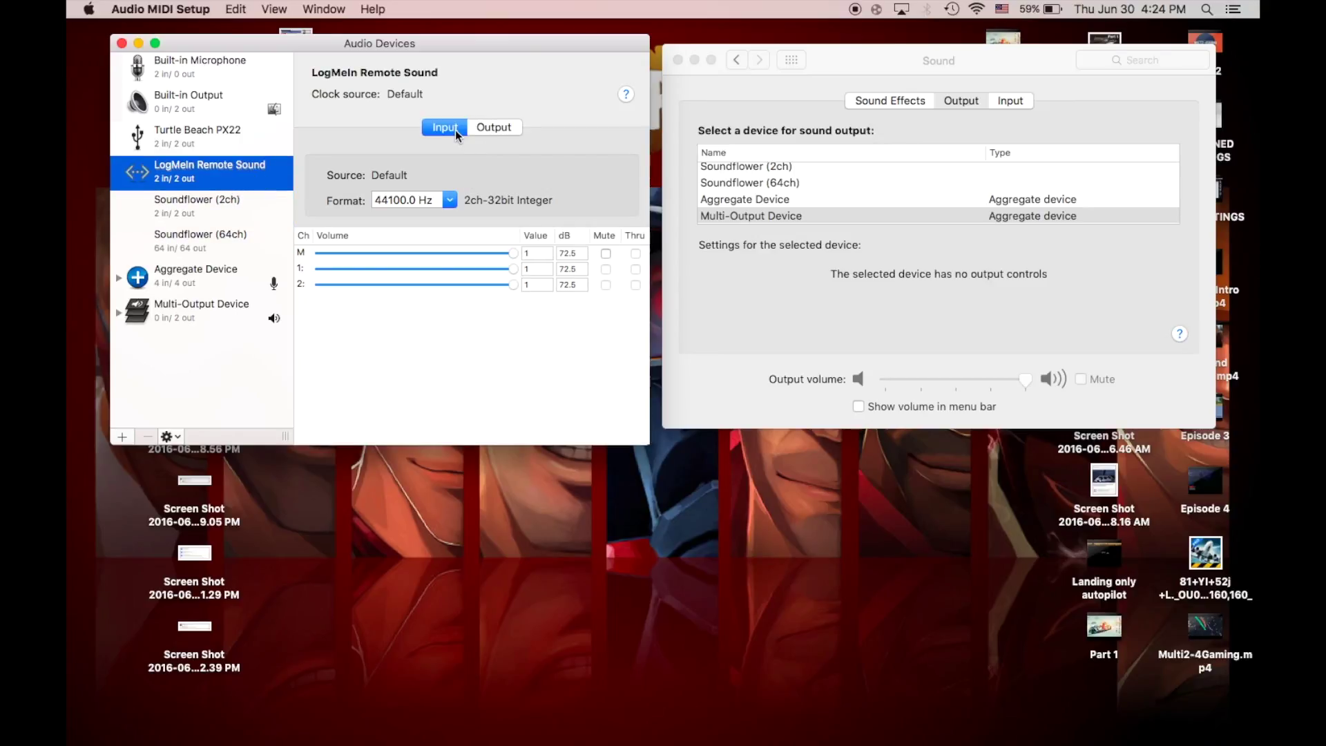
{"action": "left_click", "coordinate": [507, 126]}
{"action": "left_click", "coordinate": [443, 126]}
{"action": "left_click", "coordinate": [488, 130]}
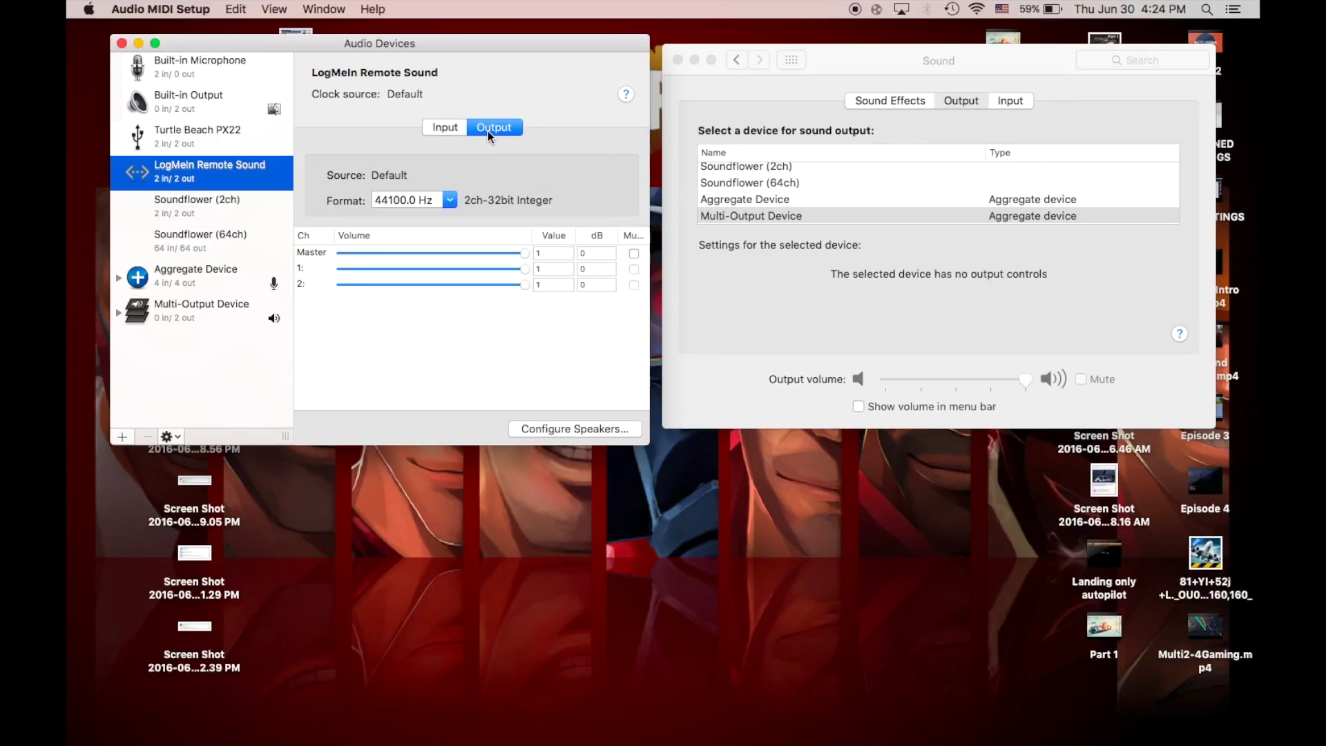
{"action": "left_click", "coordinate": [255, 147]}
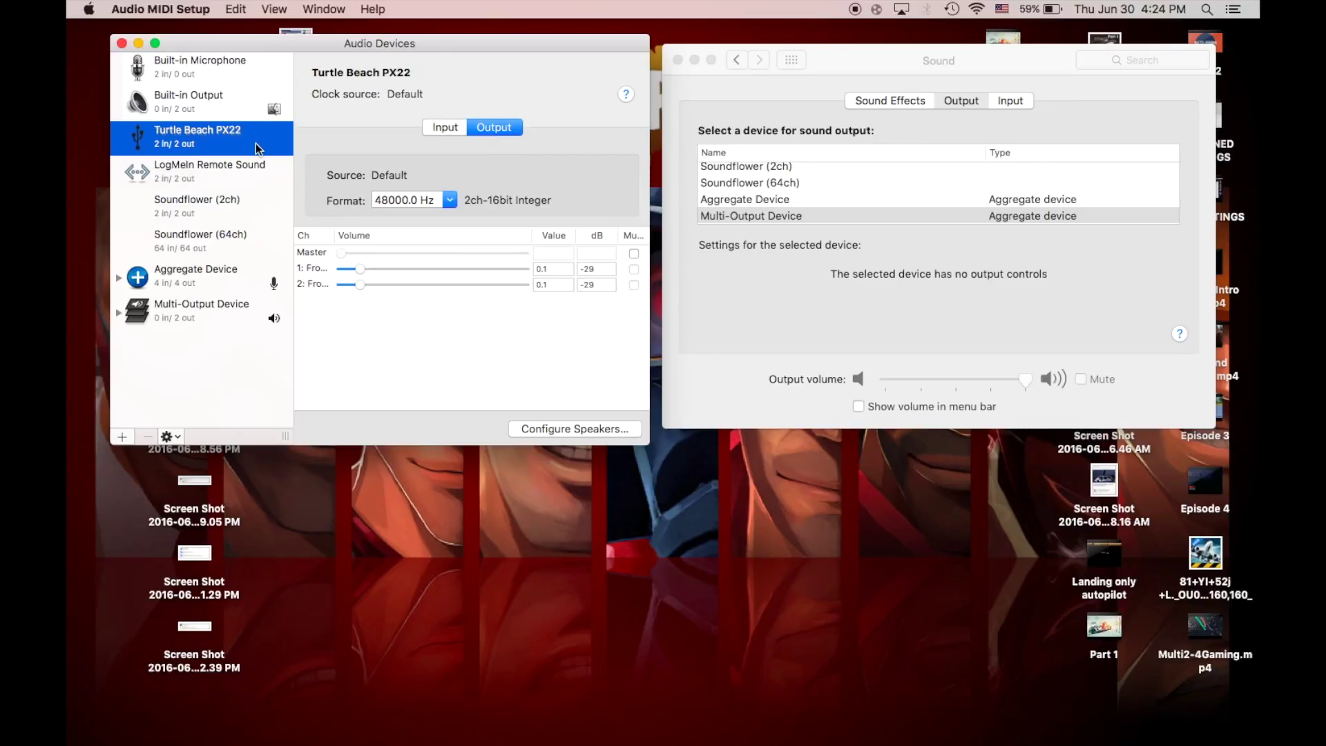
Step: Check the Built-in Microphone and Output, then show Turtle Beach PX22 inputs at 0.467 (0 dB)
{"action": "left_click", "coordinate": [229, 66]}
{"action": "left_click", "coordinate": [230, 111]}
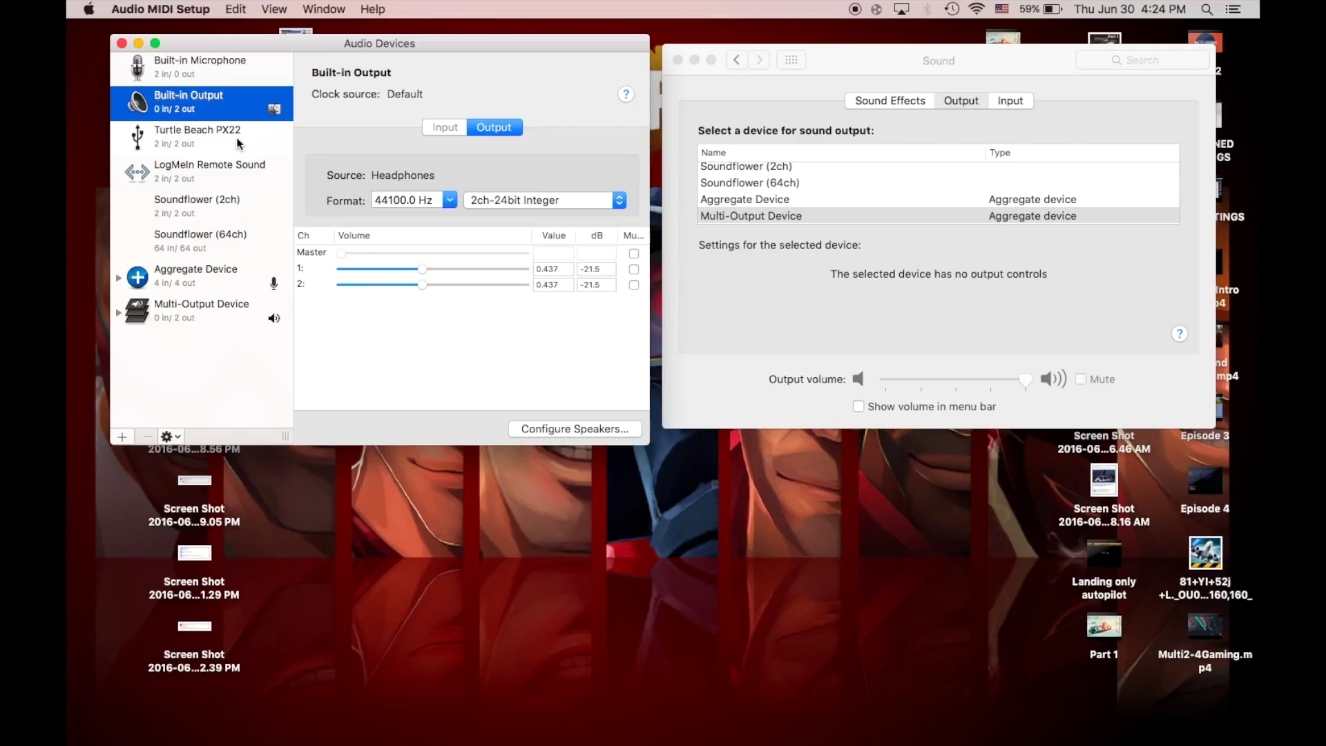
{"action": "left_click", "coordinate": [204, 79]}
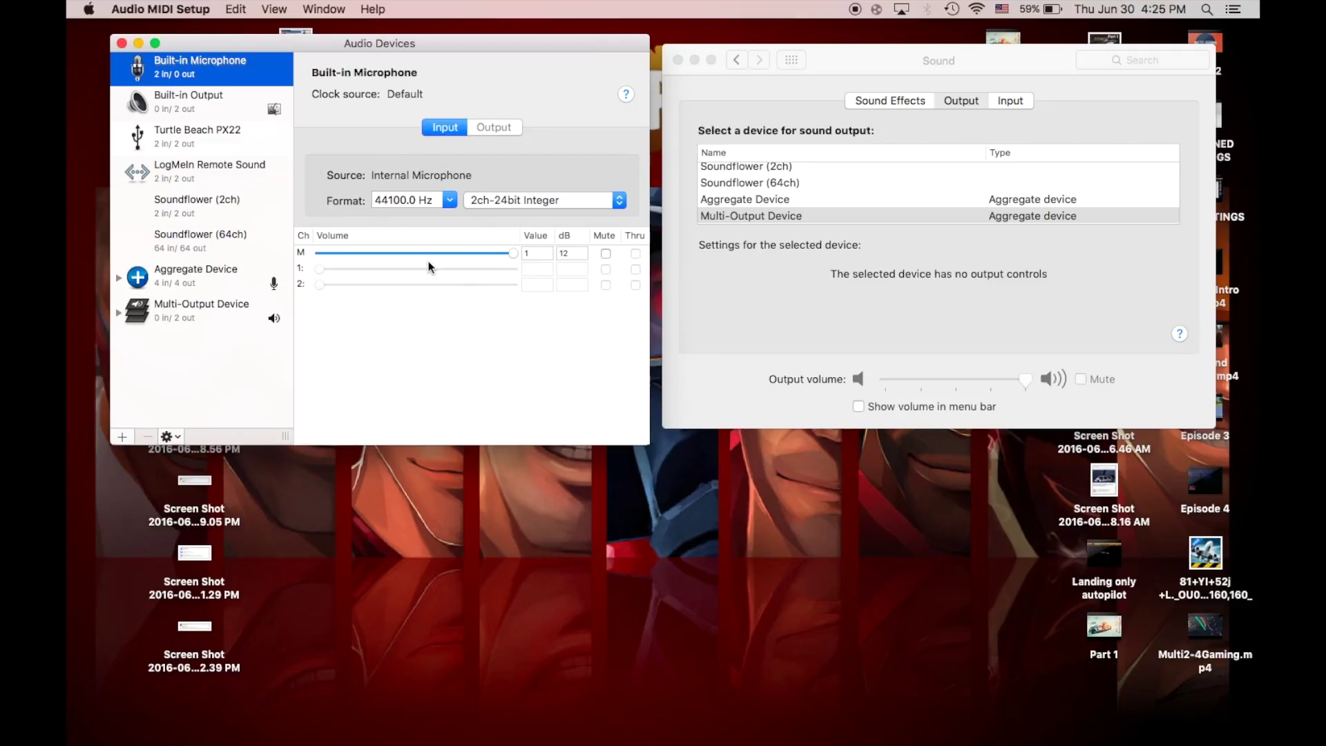
{"action": "key", "text": "Down"}
{"action": "key", "text": "Down"}
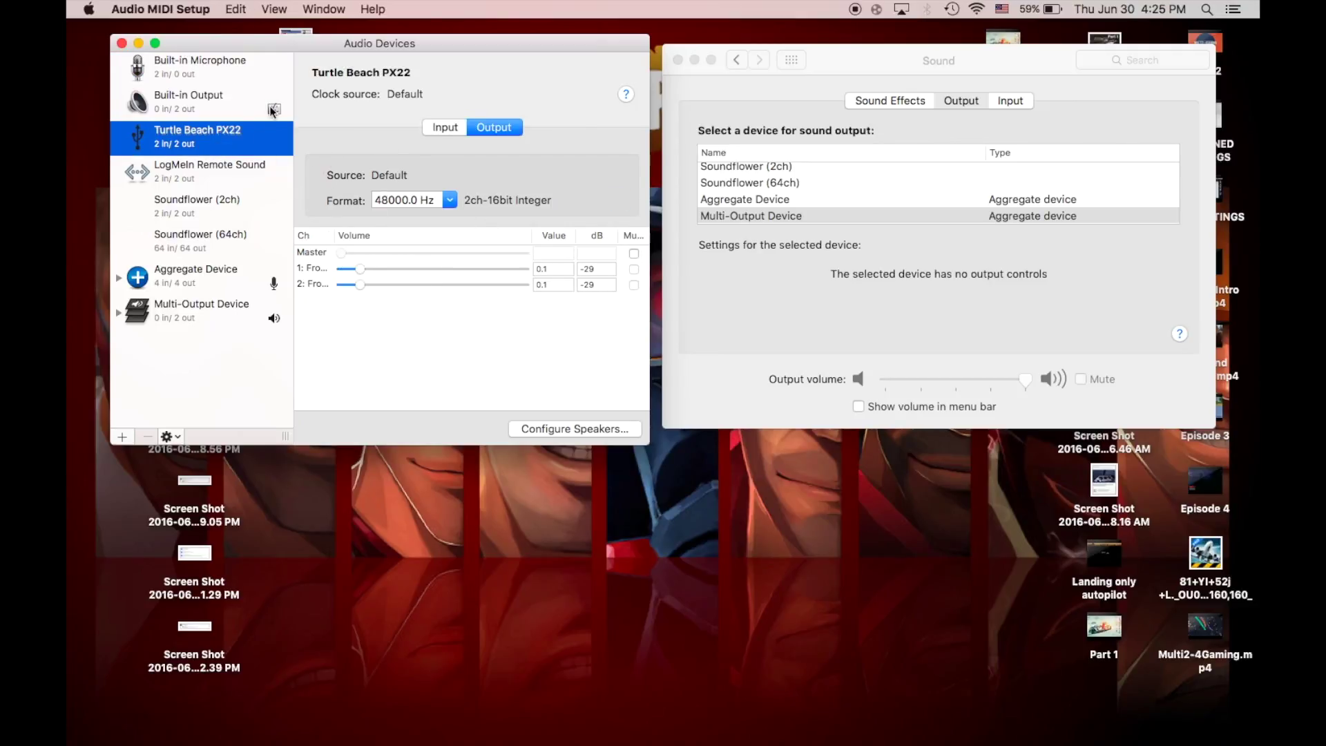
{"action": "left_click", "coordinate": [455, 128]}
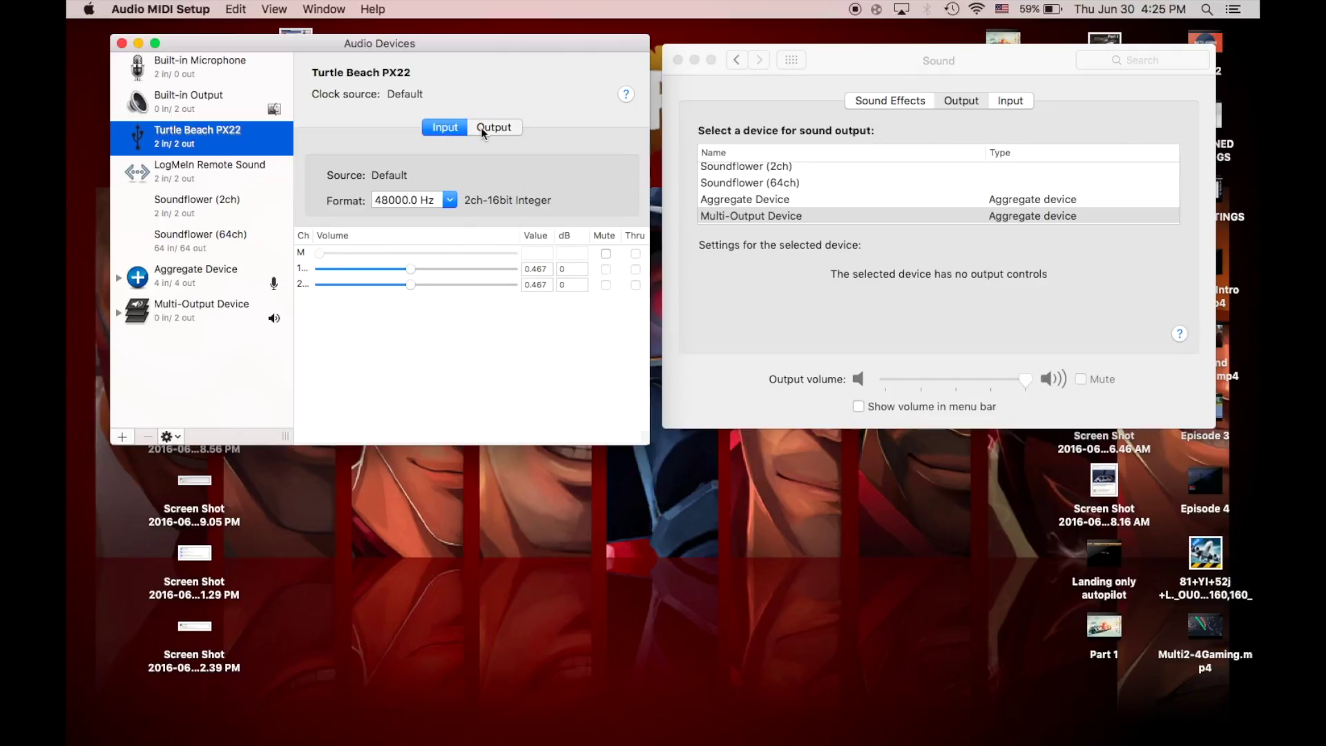
Step: Raise the PX22 input channels to full, then set both back to 0.467
{"action": "left_click", "coordinate": [480, 127]}
{"action": "left_click", "coordinate": [463, 128]}
{"action": "left_click_drag", "start_coordinate": [411, 275], "coordinate": [532, 272]}
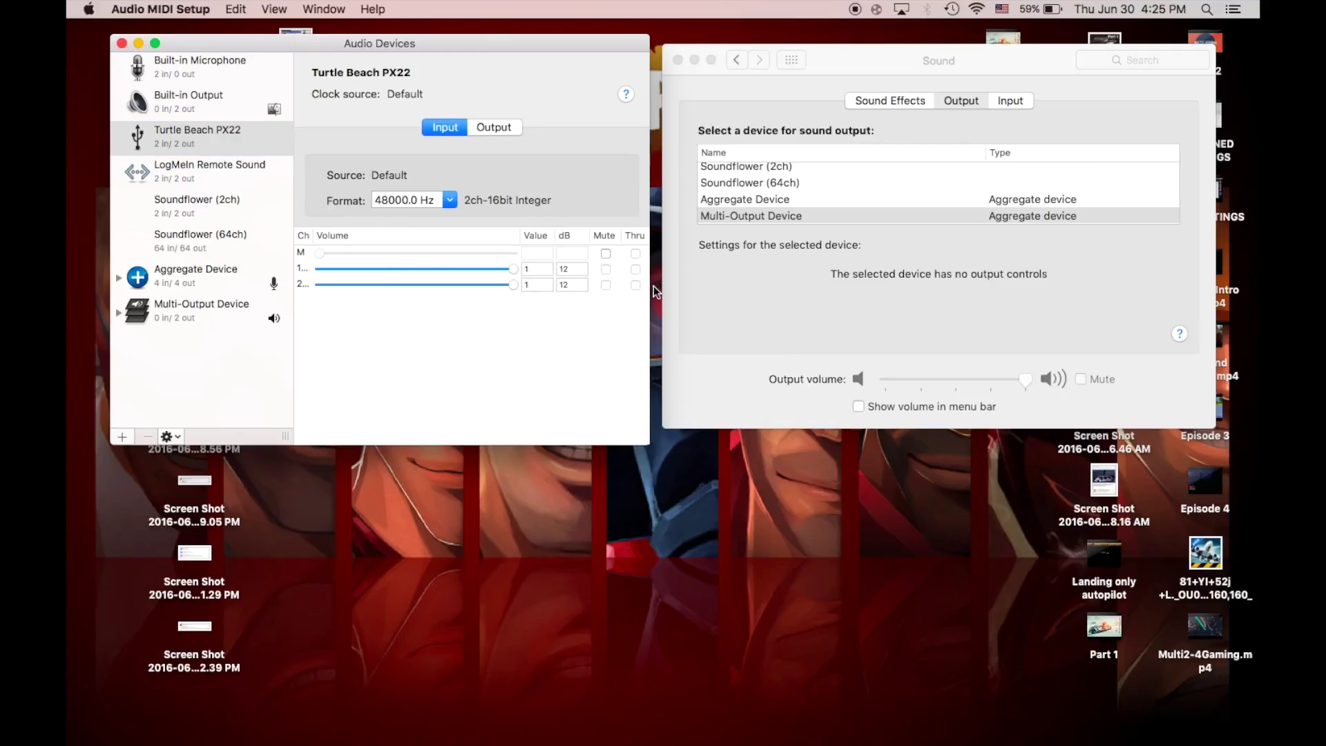
{"action": "left_click_drag", "start_coordinate": [513, 269], "coordinate": [404, 272]}
{"action": "left_click_drag", "start_coordinate": [514, 285], "coordinate": [418, 285]}
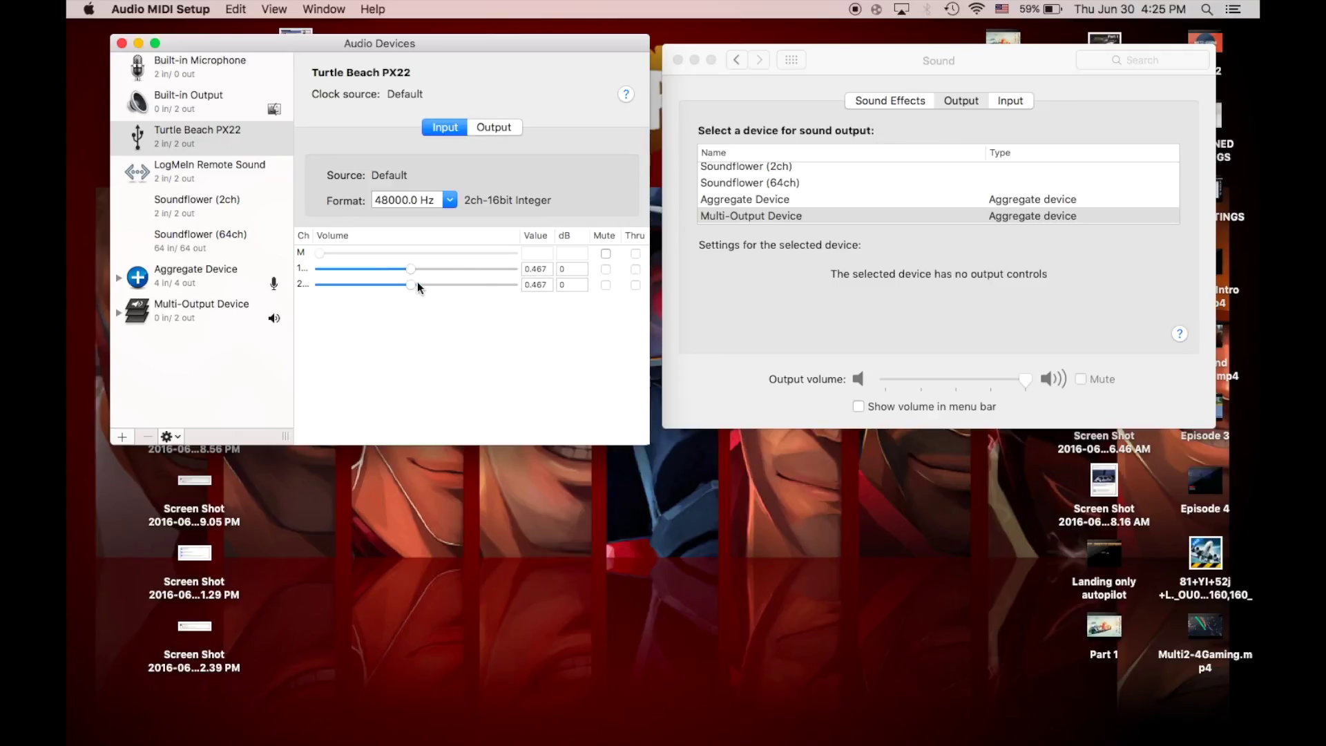
Step: Recheck the PX22 output and input levels, move the Sound window lower, and select the UNTURNED SETTINGS recording
{"action": "left_click", "coordinate": [491, 124]}
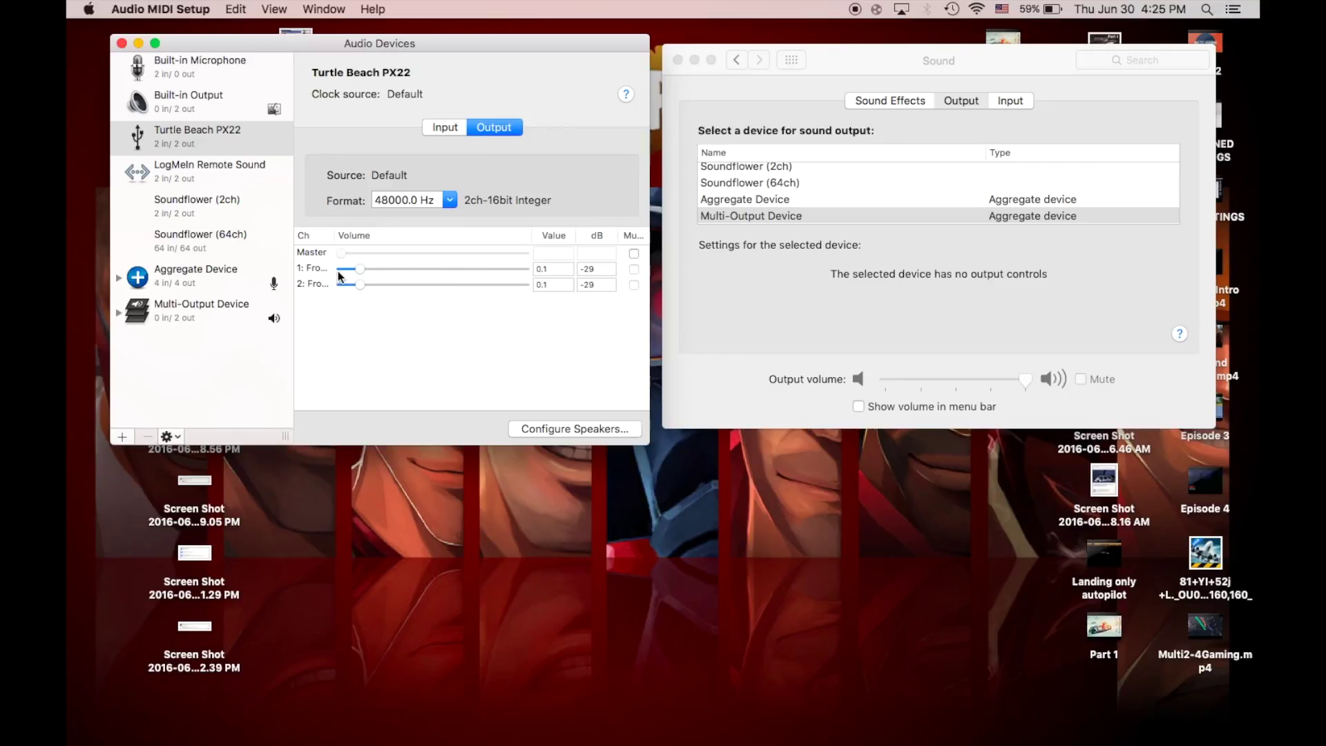
{"action": "left_click", "coordinate": [439, 127]}
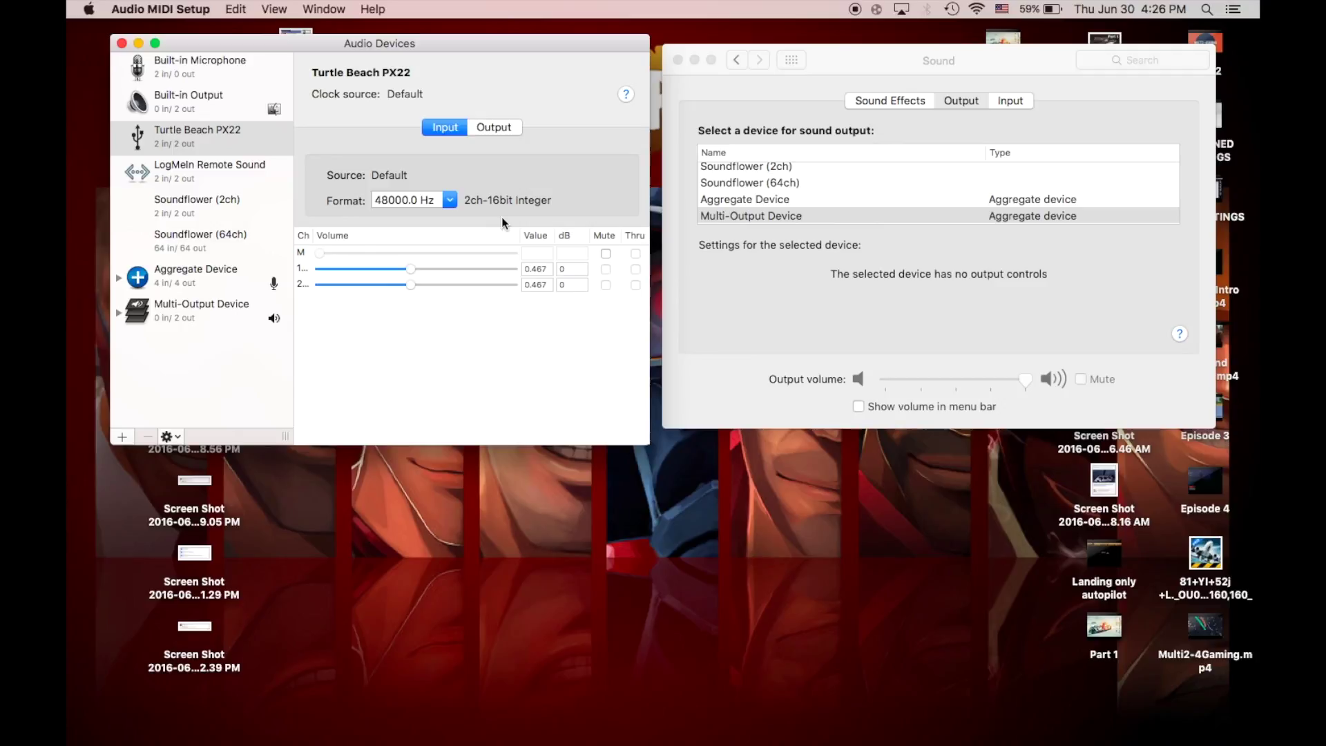
{"action": "left_click", "coordinate": [498, 120]}
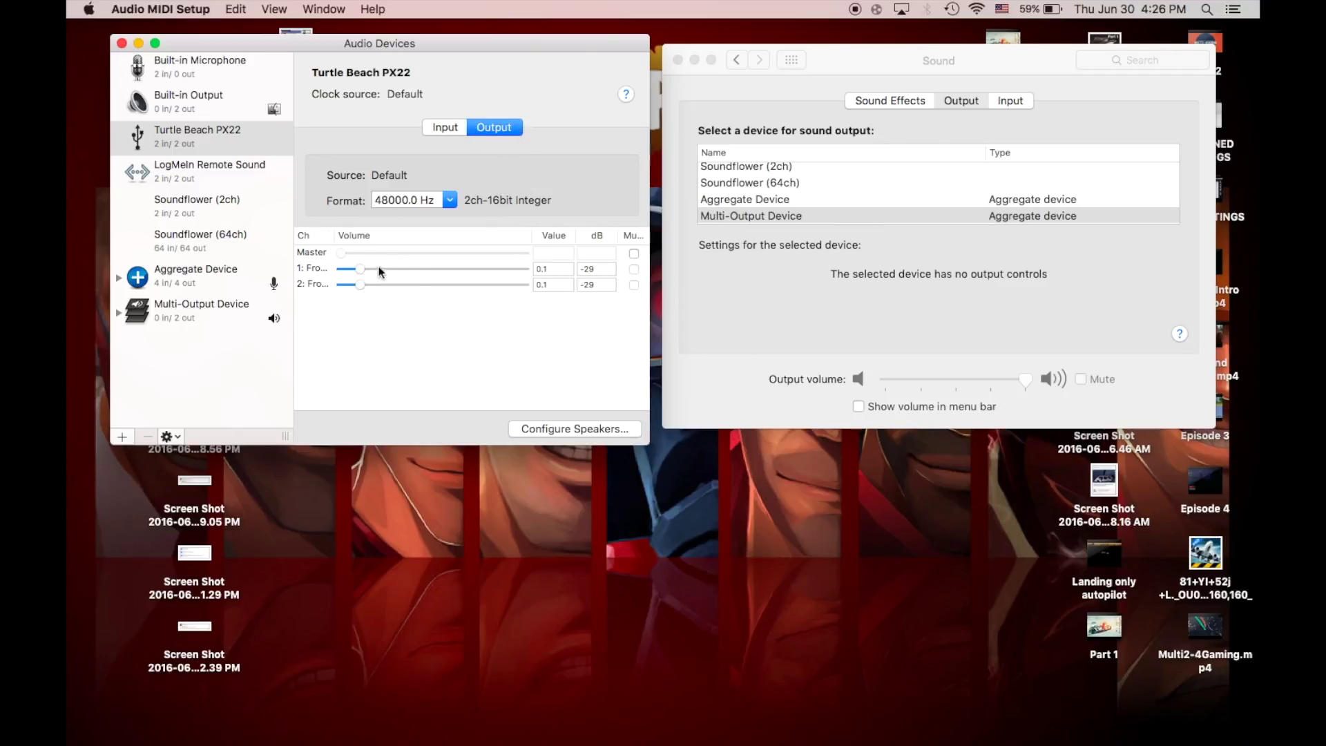
{"action": "left_click", "coordinate": [445, 129]}
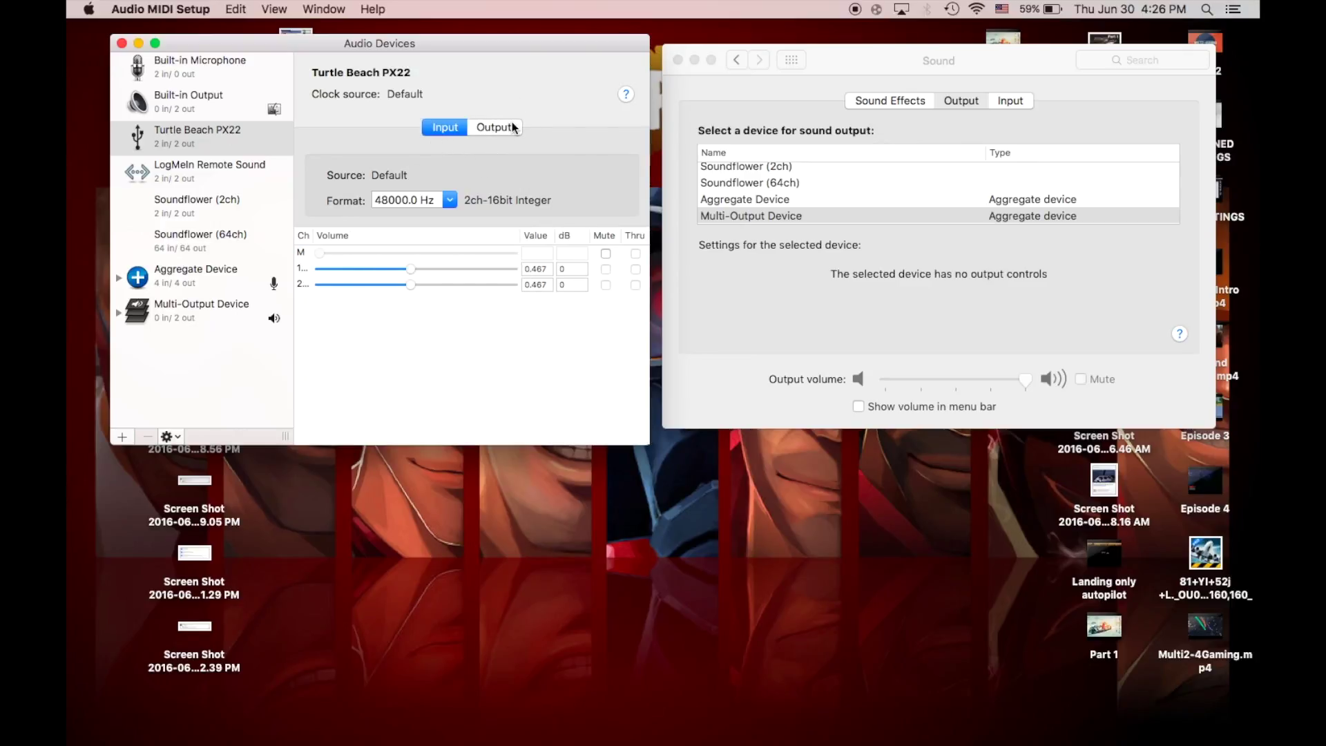
{"action": "left_click_drag", "start_coordinate": [860, 53], "coordinate": [637, 310]}
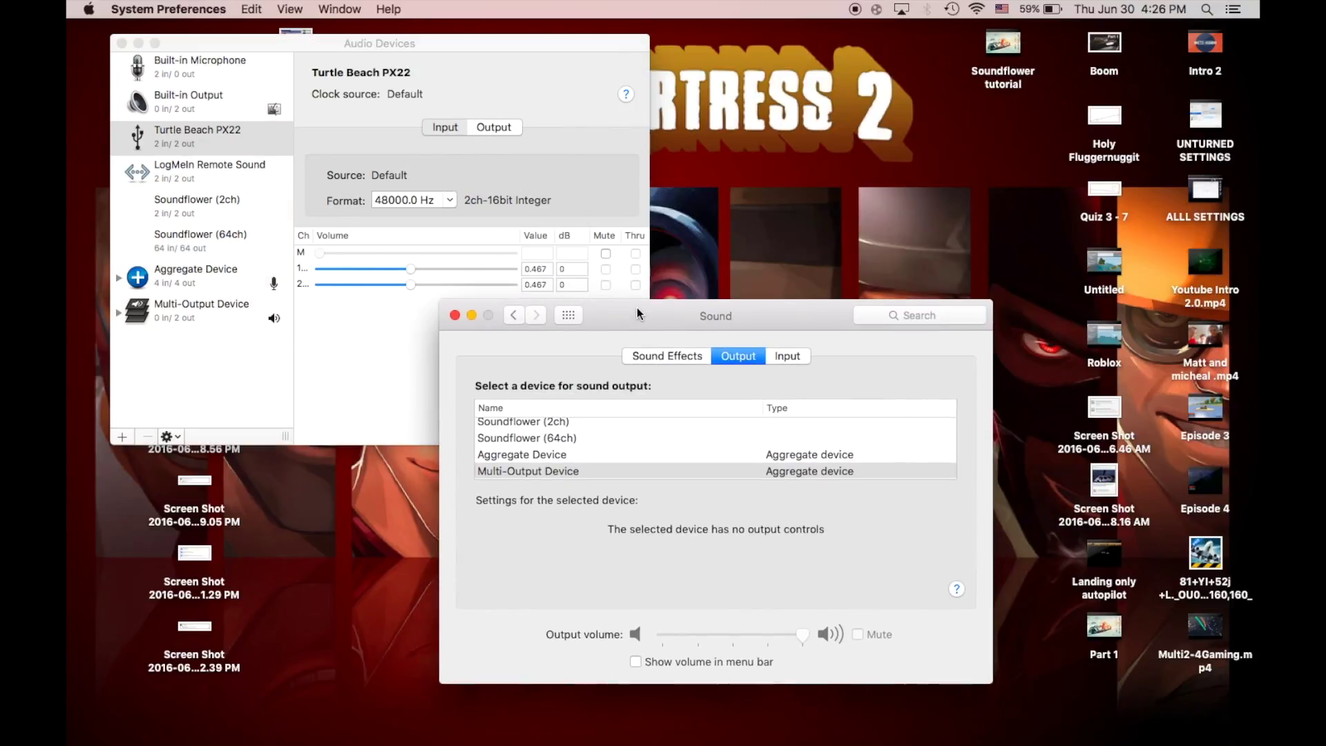
{"action": "left_click", "coordinate": [1220, 136]}
{"action": "key", "text": "space"}
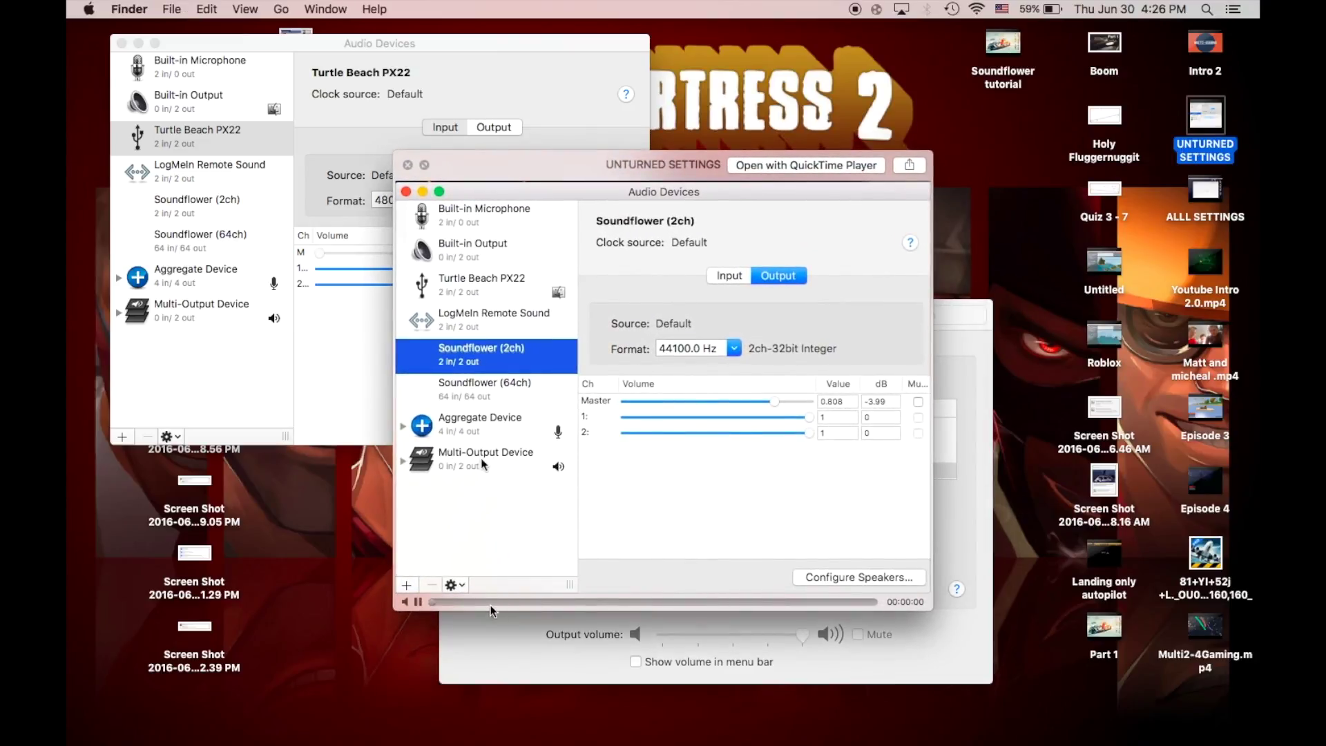
{"action": "left_click_drag", "start_coordinate": [503, 607], "coordinate": [582, 589]}
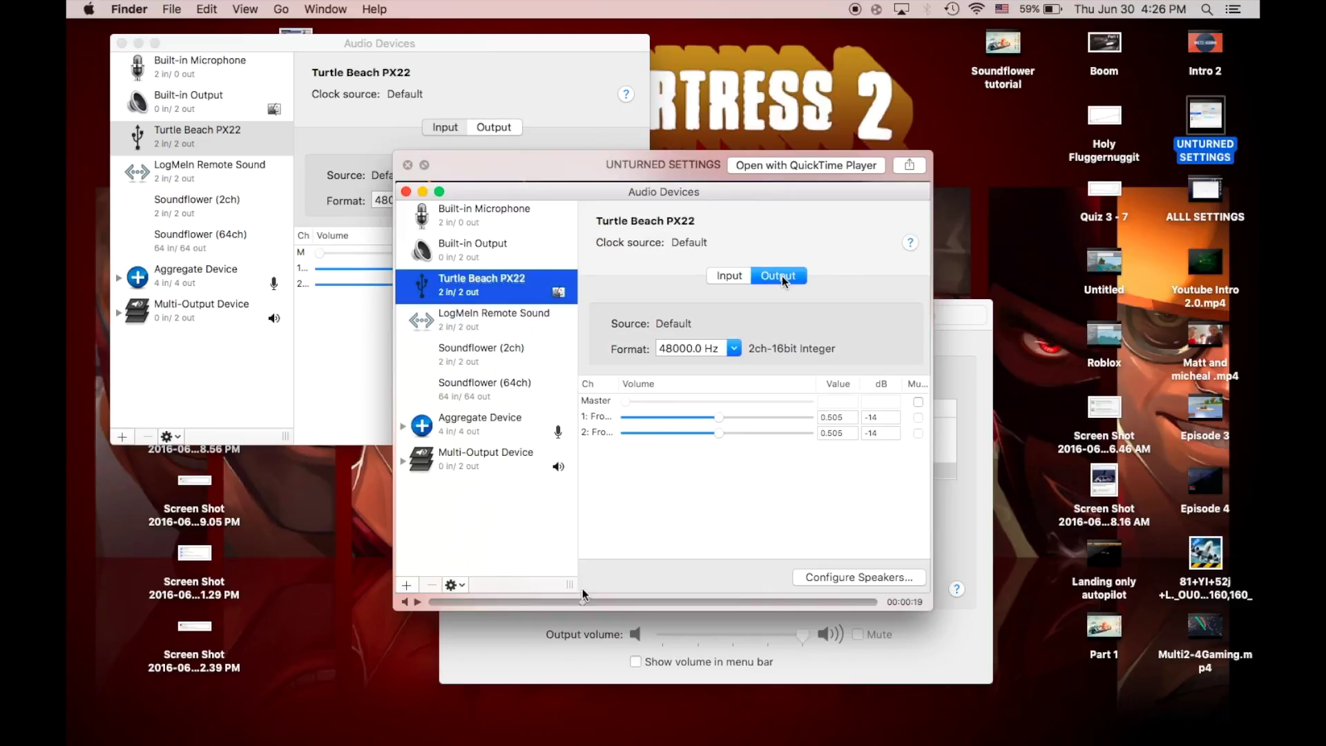
{"action": "left_click_drag", "start_coordinate": [582, 588], "coordinate": [587, 587]}
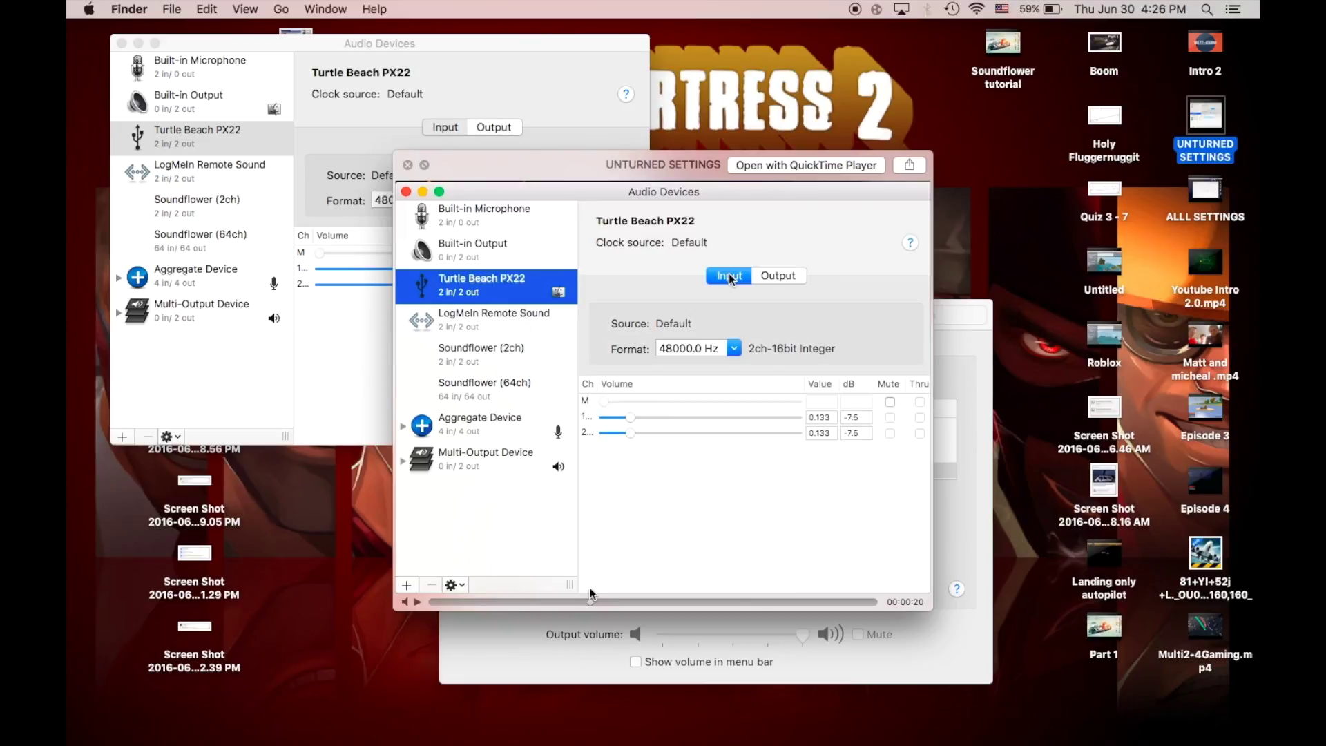
{"action": "left_click_drag", "start_coordinate": [590, 590], "coordinate": [579, 590]}
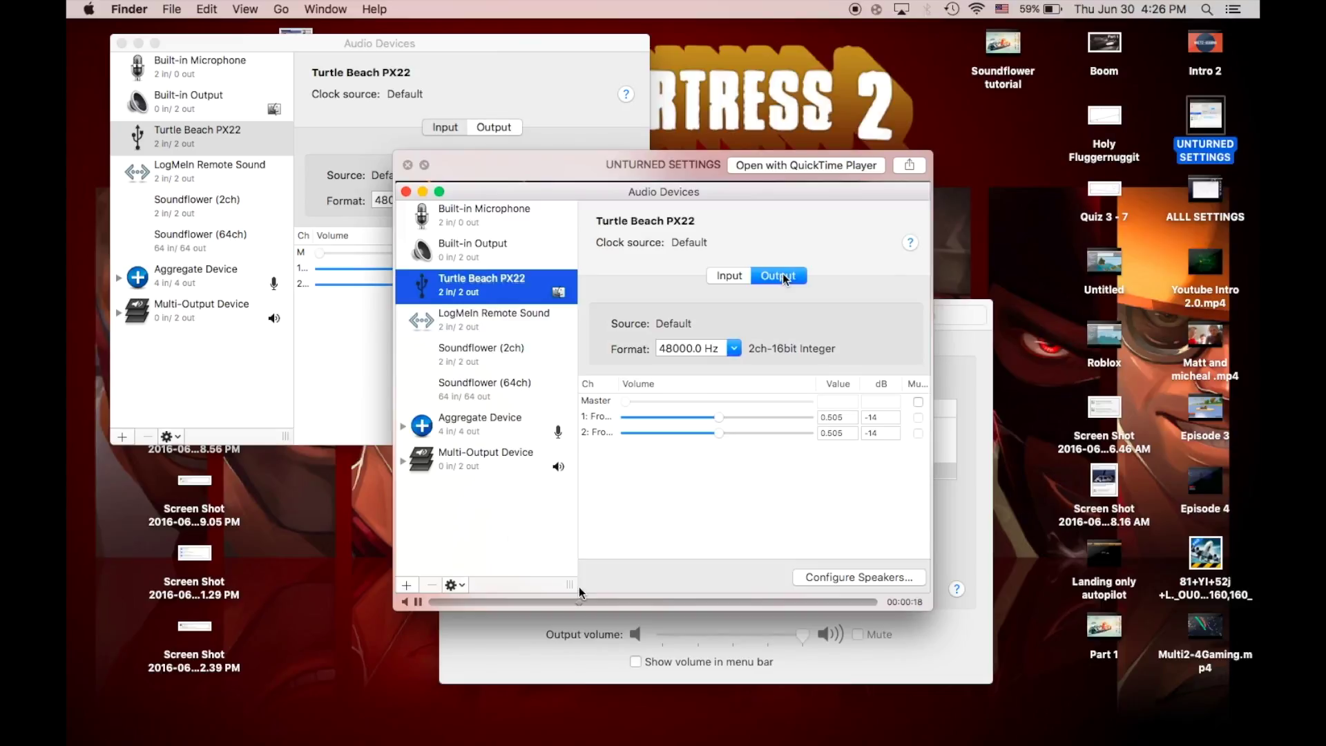
{"action": "key", "text": "space"}
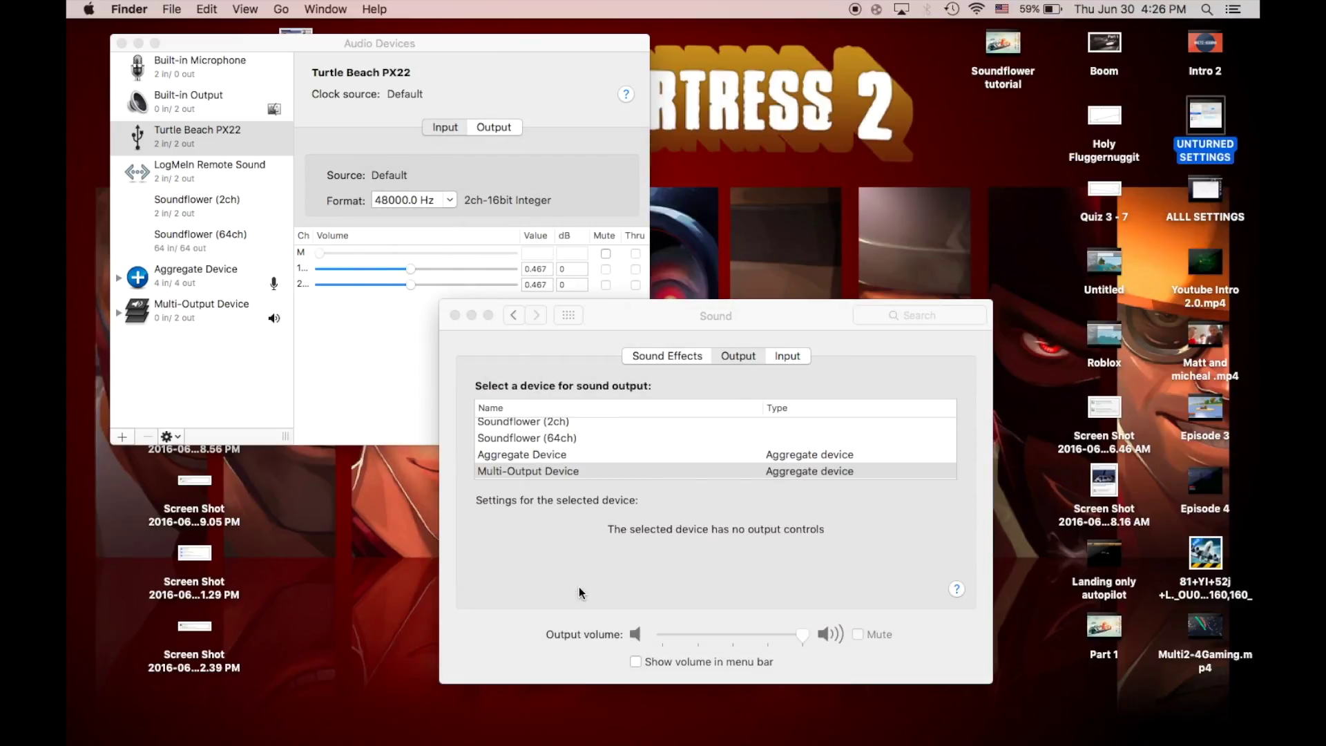
{"action": "left_click", "coordinate": [1228, 204]}
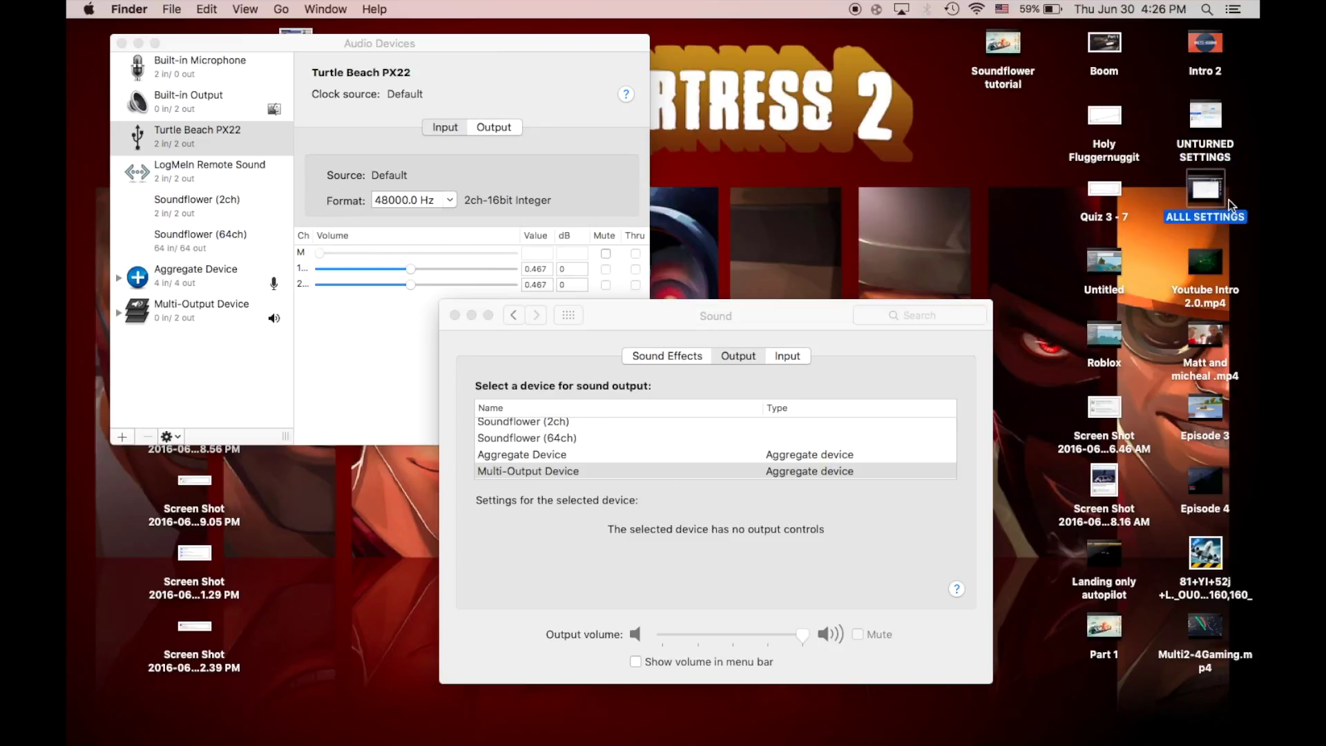
{"action": "key", "text": "space"}
{"action": "left_click", "coordinate": [728, 710]}
{"action": "left_click", "coordinate": [876, 711]}
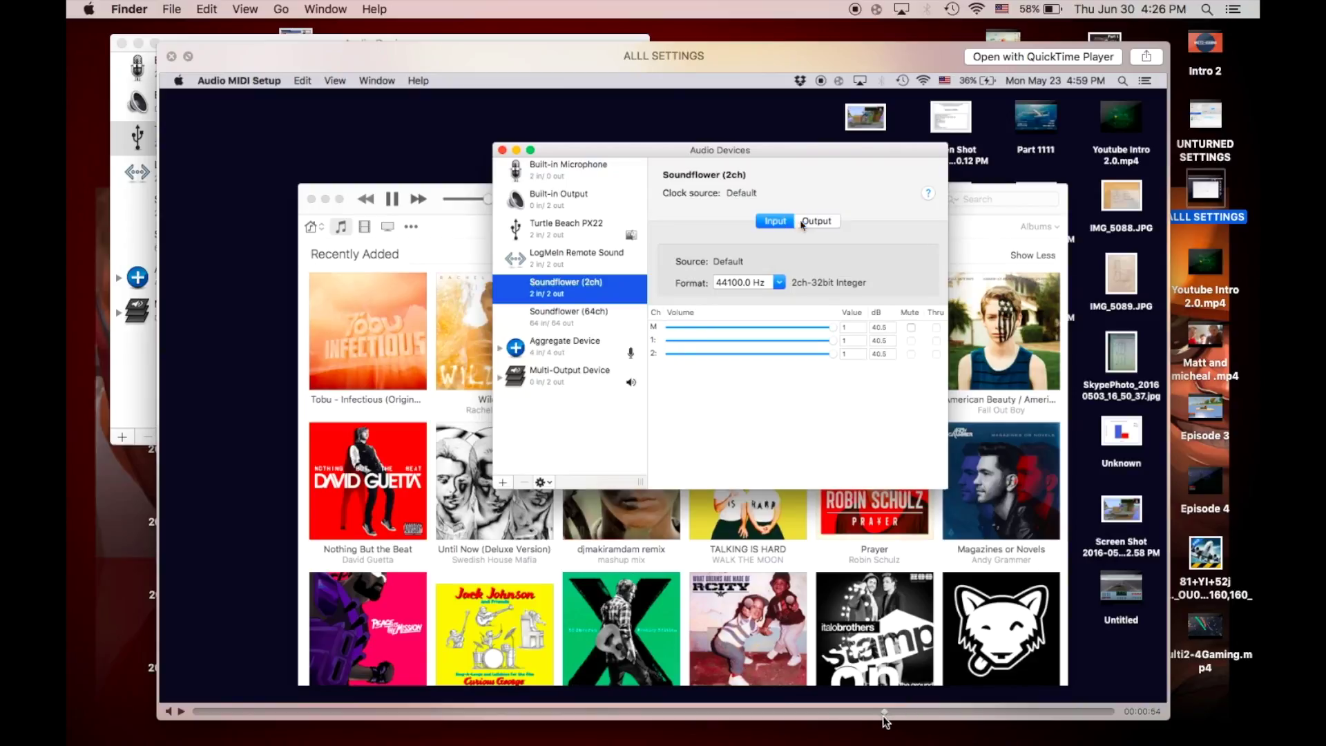
{"action": "left_click_drag", "start_coordinate": [885, 718], "coordinate": [872, 721]}
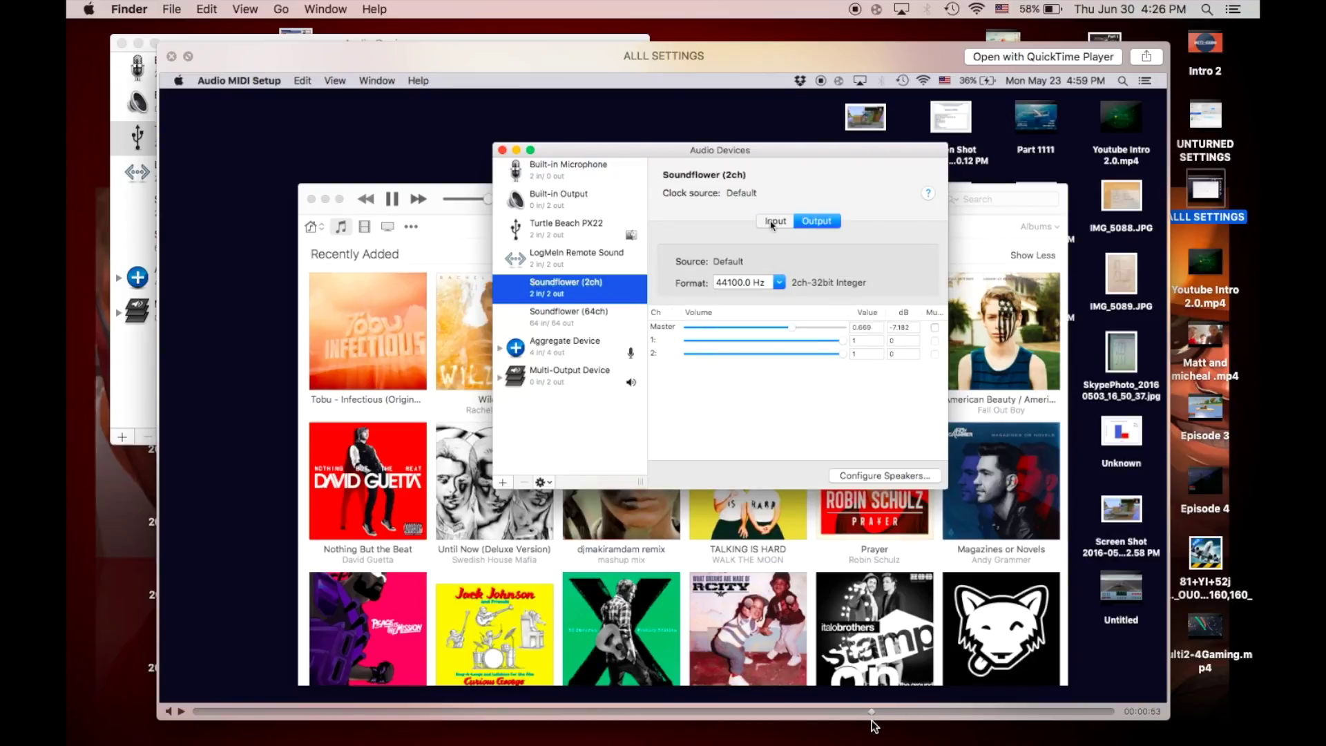
{"action": "mouse_move", "coordinate": [872, 721]}
{"action": "left_mouse_down"}
{"action": "mouse_move", "coordinate": [898, 718]}
{"action": "mouse_move", "coordinate": [865, 715]}
{"action": "left_mouse_up"}
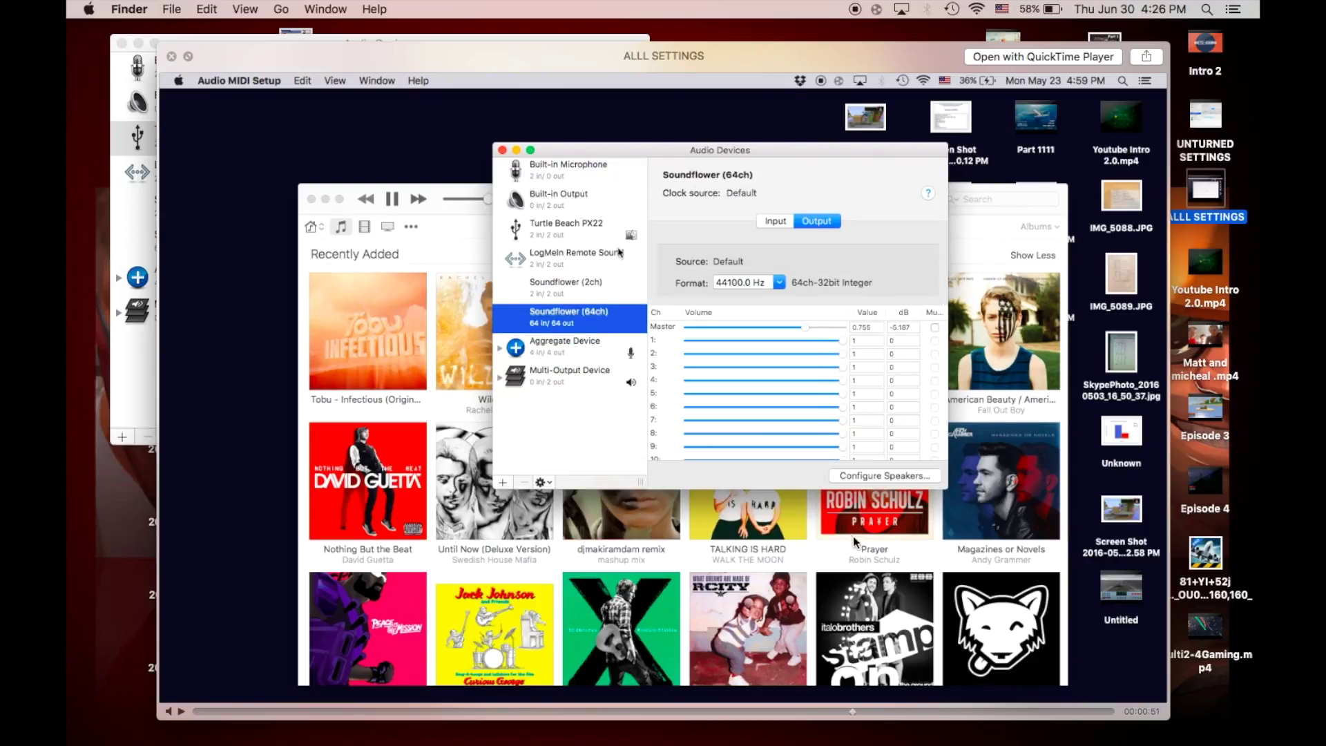
{"action": "left_click_drag", "start_coordinate": [864, 552], "coordinate": [797, 573]}
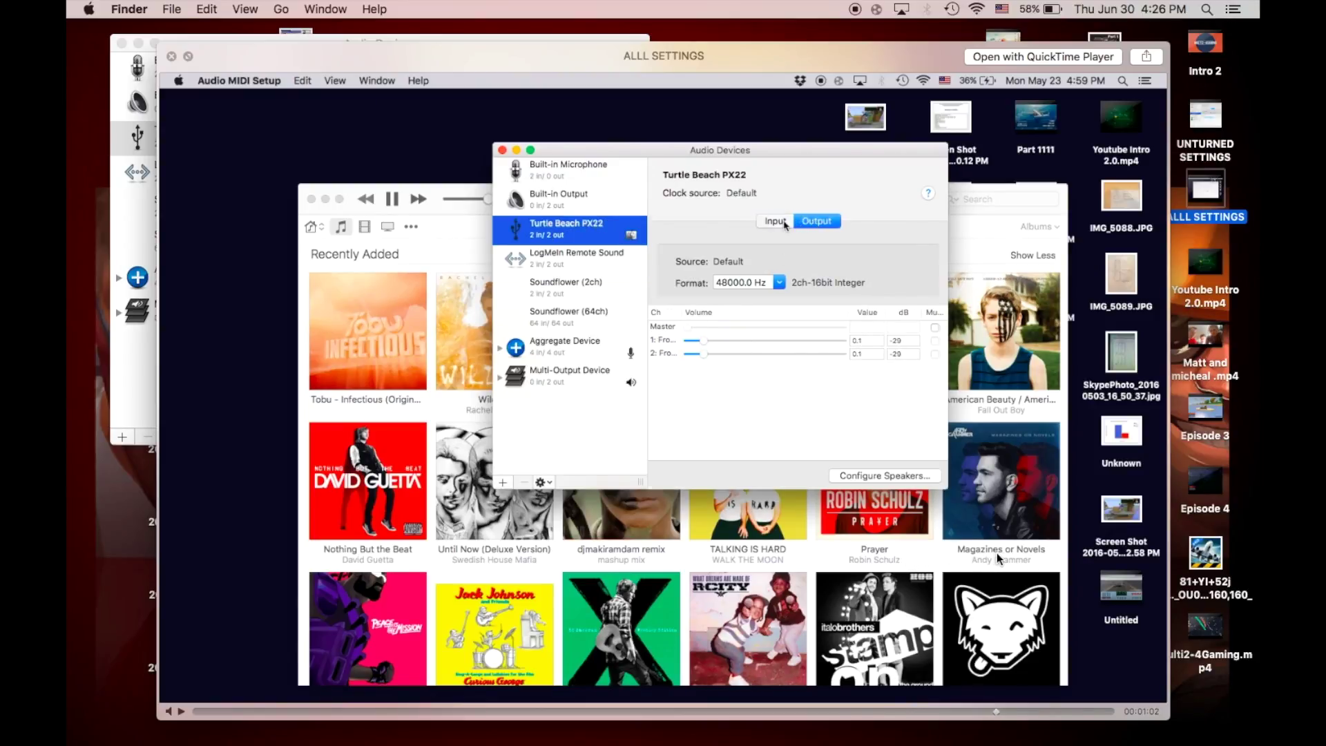
{"action": "left_click_drag", "start_coordinate": [1006, 560], "coordinate": [965, 573]}
{"action": "key", "text": "space"}
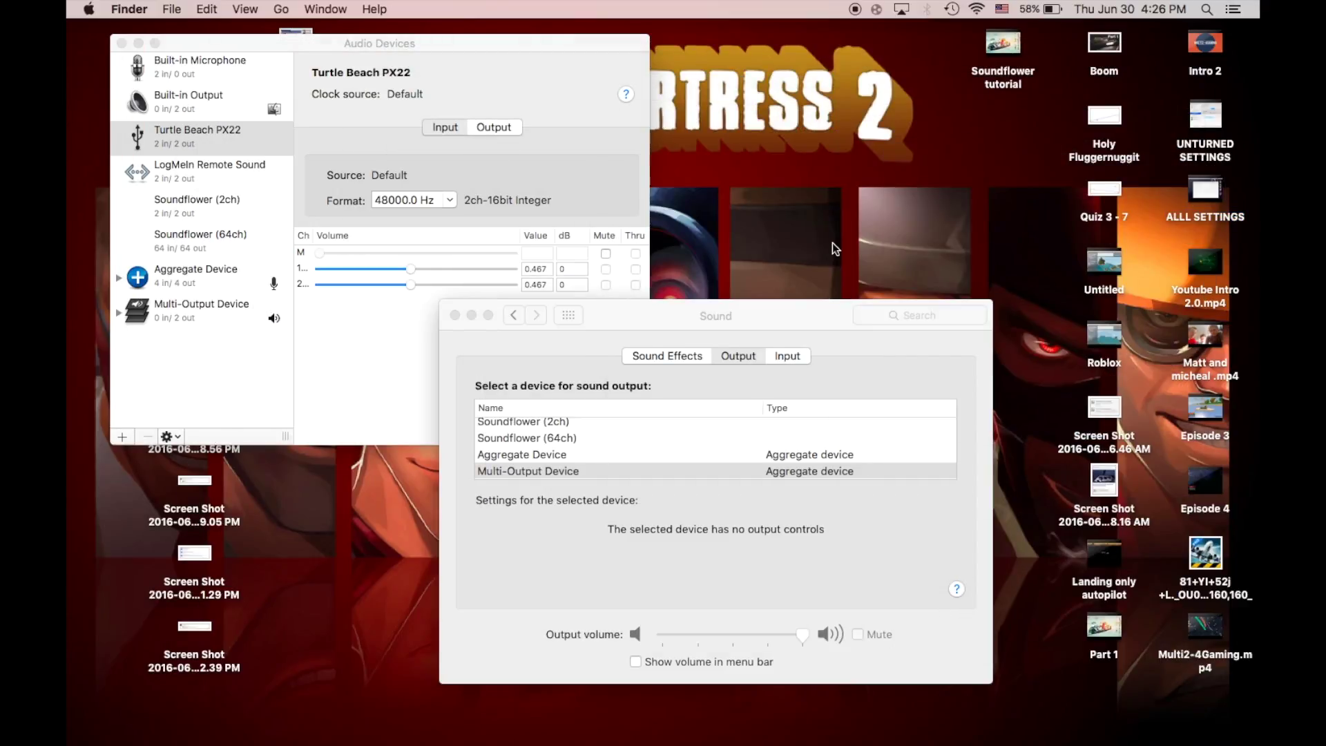
Step: Close the Sound preferences, show PX22 outputs at 0.1 (−29 dB), and select the ALLL SETTINGS recording
{"action": "left_click", "coordinate": [455, 315]}
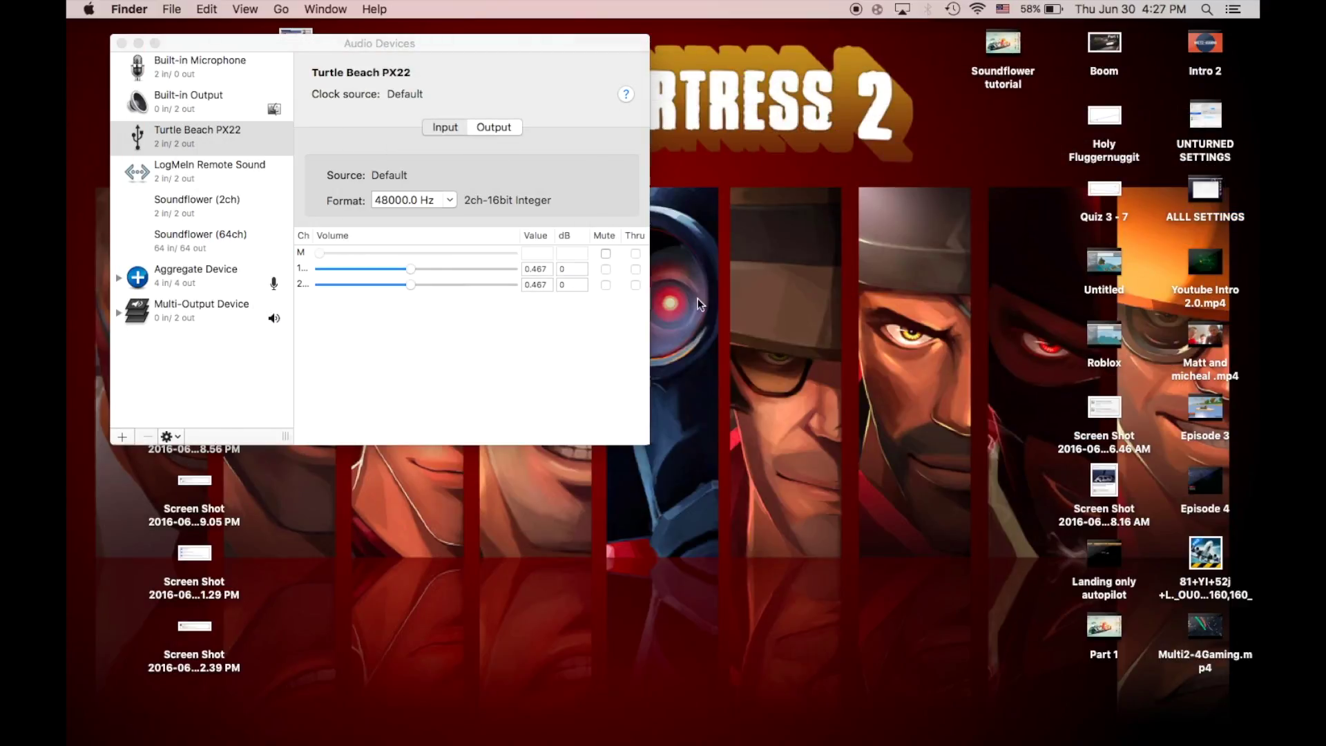
{"action": "mouse_move", "coordinate": [1043, 744]}
{"action": "left_click", "coordinate": [503, 114]}
{"action": "left_click", "coordinate": [502, 125]}
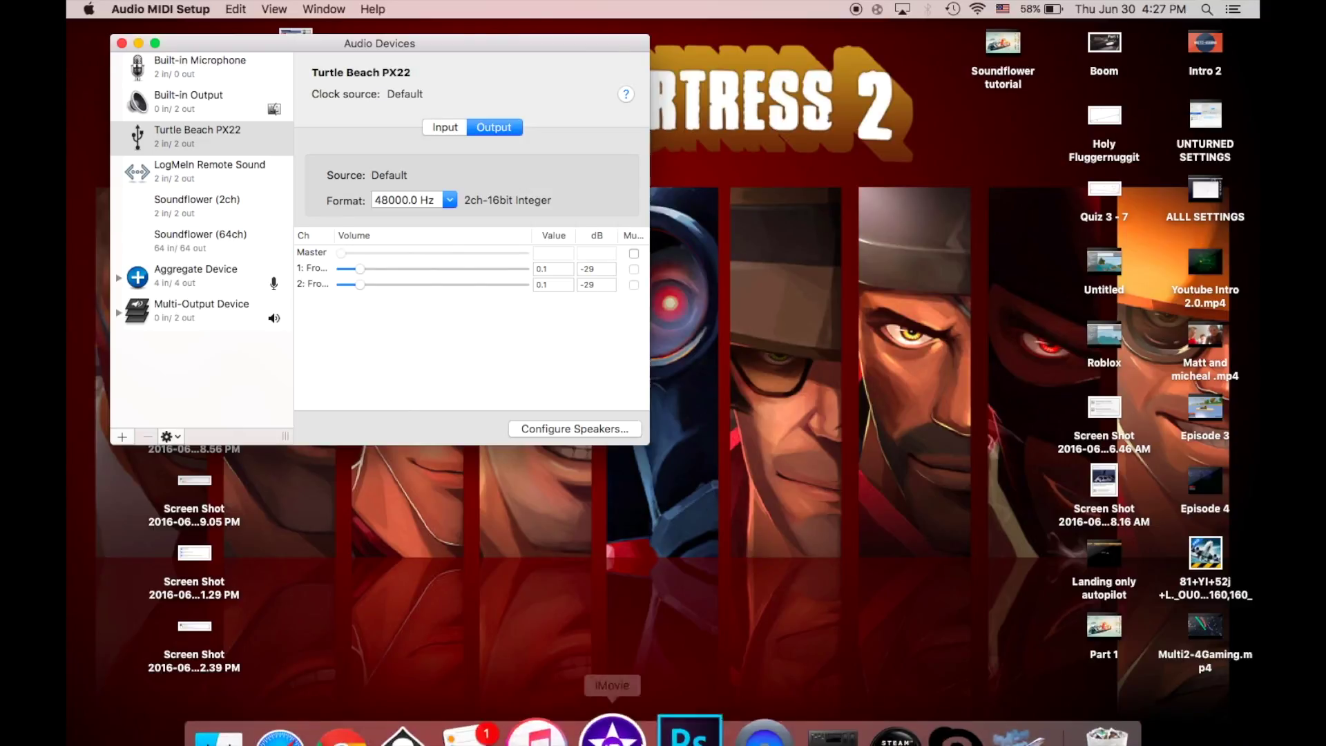
{"action": "left_click", "coordinate": [1200, 192]}
{"action": "key", "text": "space"}
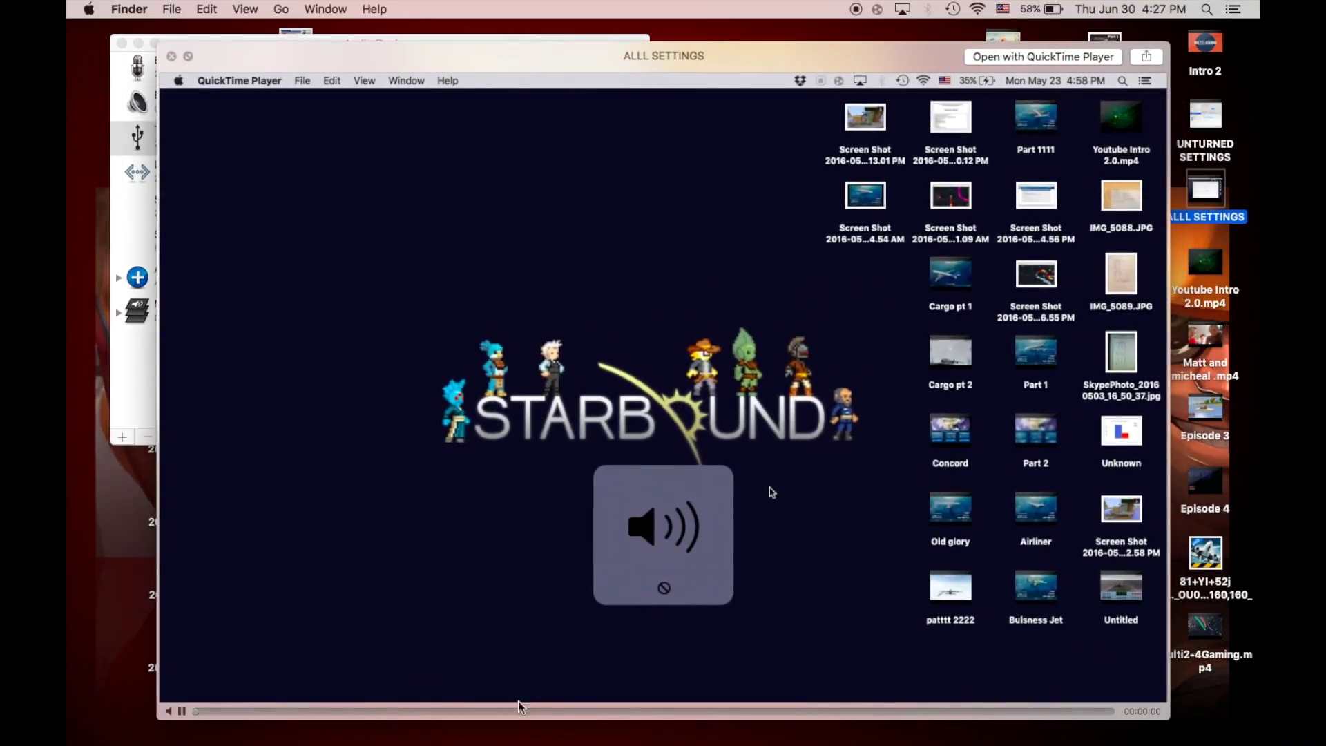
{"action": "left_click_drag", "start_coordinate": [525, 711], "coordinate": [980, 686]}
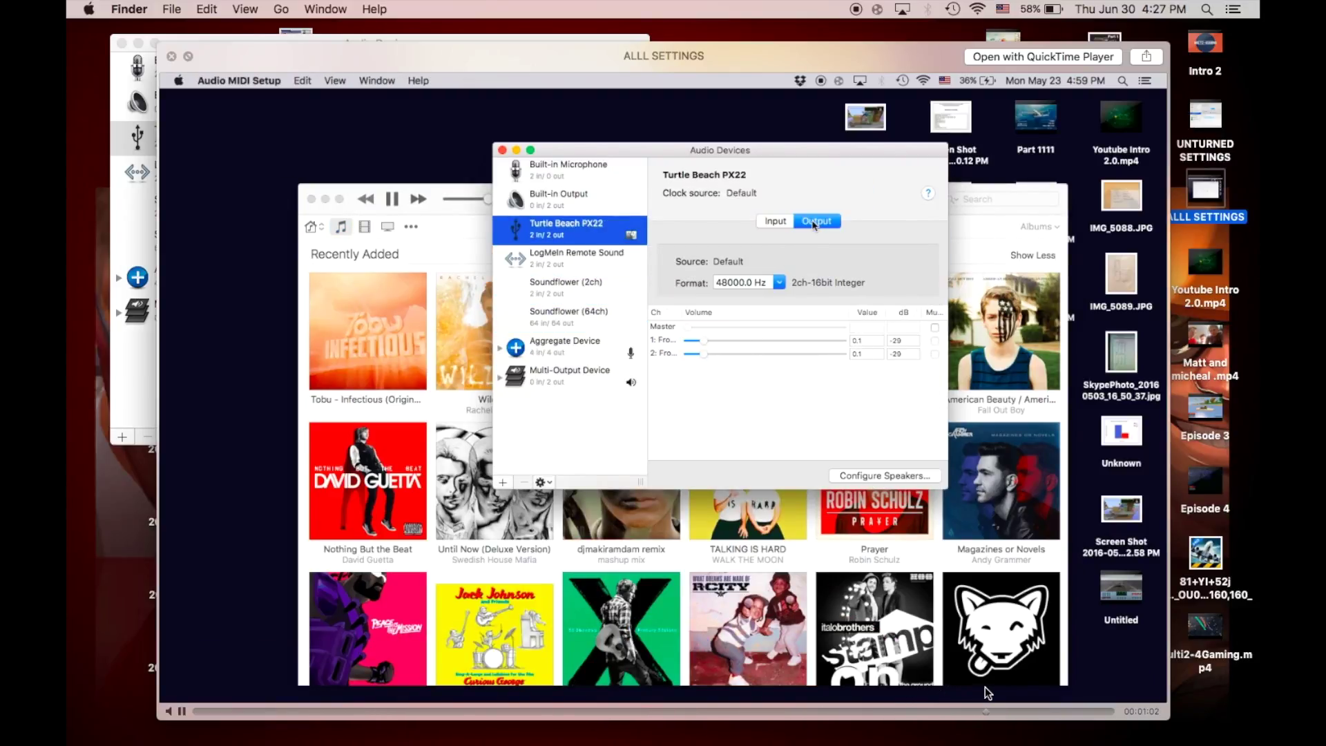
{"action": "key", "text": "space"}
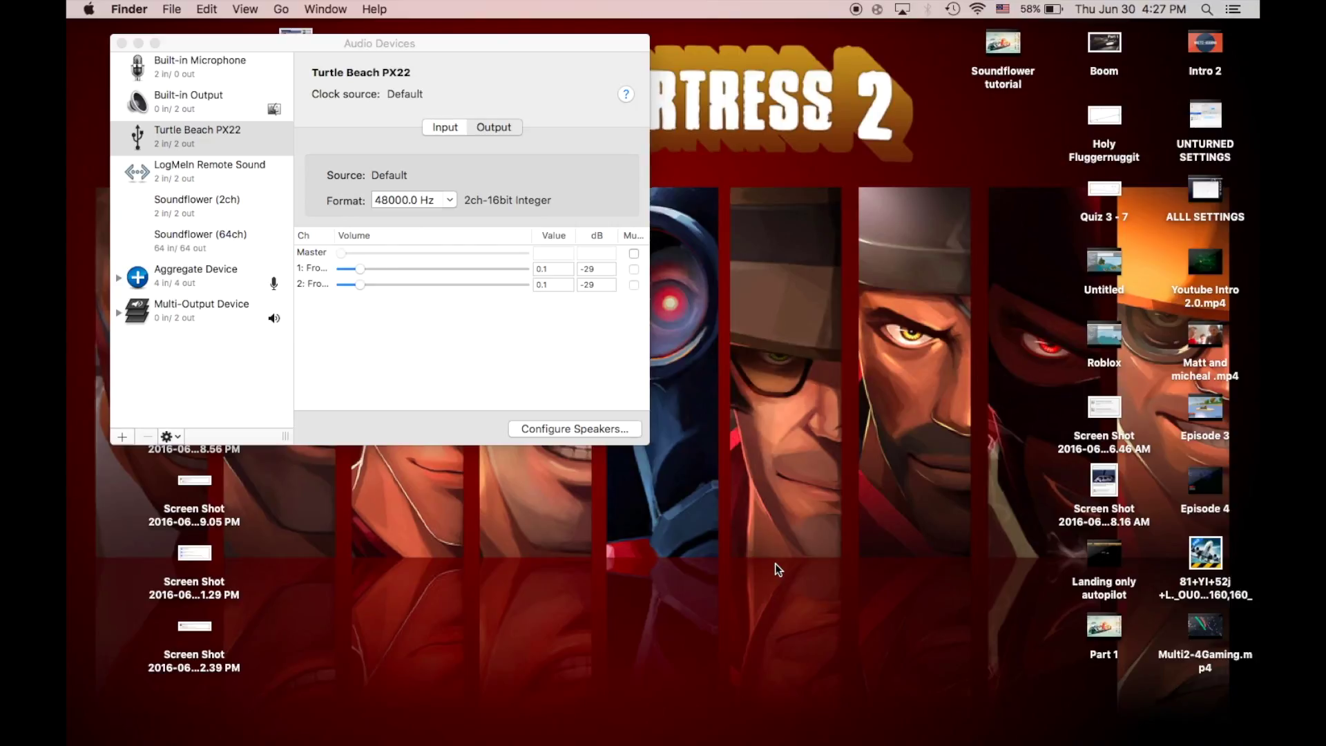
{"action": "left_click", "coordinate": [518, 297]}
Step: Compare the Turtle Beach PX22 output levels at 0.1 (−29 dB) with its inputs
{"action": "left_click", "coordinate": [466, 123]}
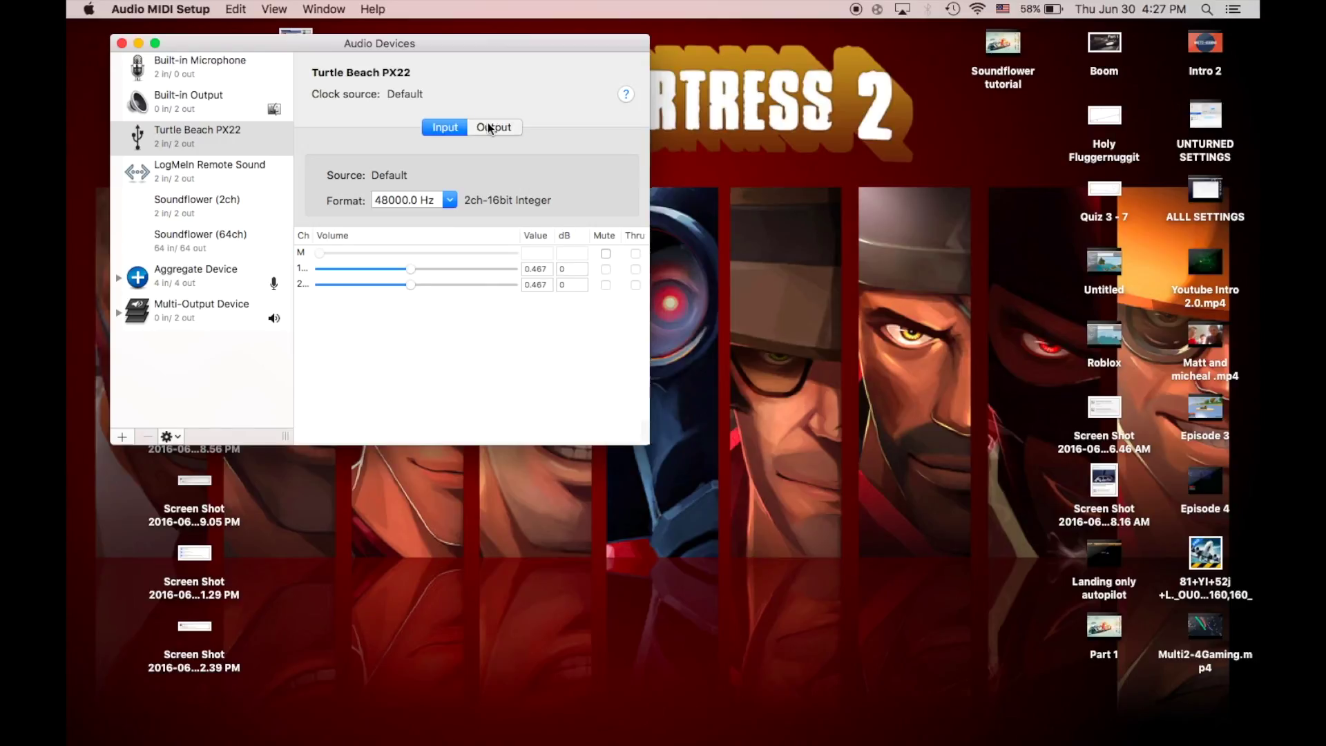
{"action": "left_click", "coordinate": [487, 124]}
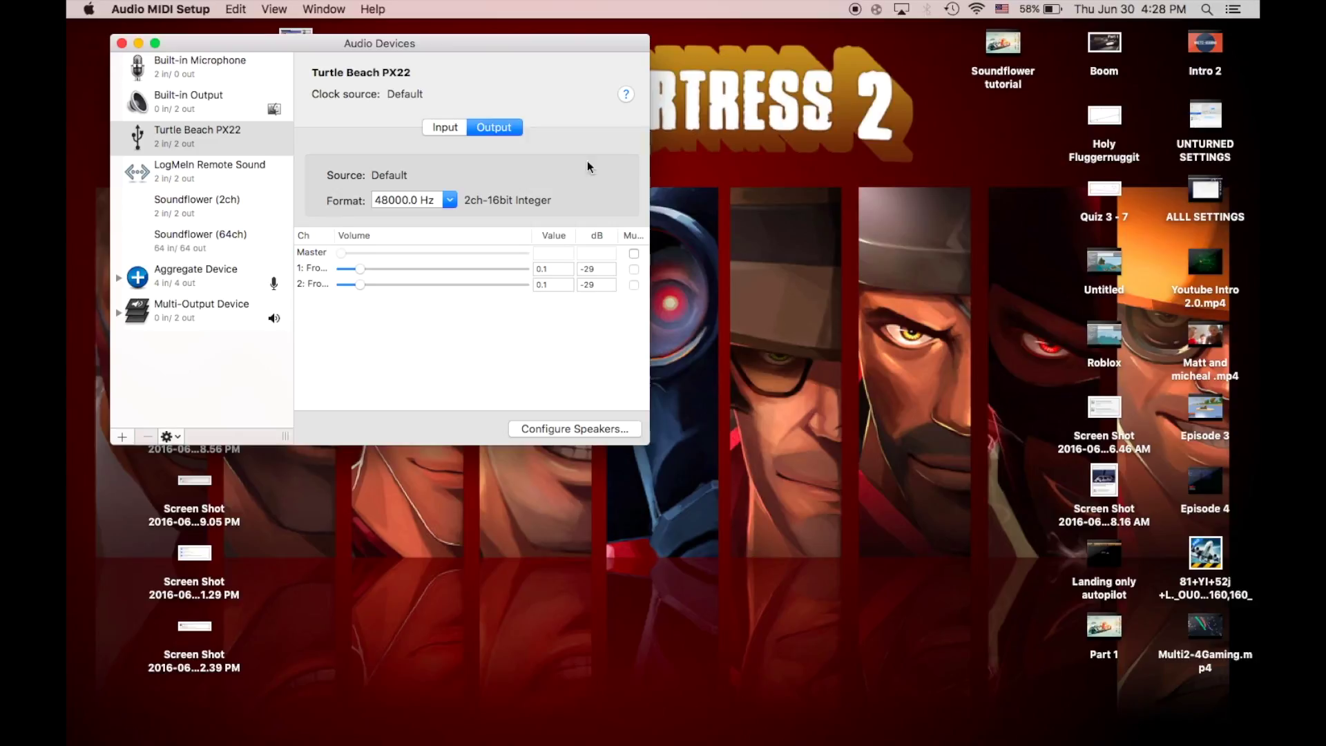
{"action": "left_click", "coordinate": [447, 129]}
{"action": "left_click", "coordinate": [489, 131]}
Step: Return to the PX22 input levels (0.467 per channel) and launch Skype from the Dock
{"action": "mouse_move", "coordinate": [733, 739]}
{"action": "left_click", "coordinate": [461, 131]}
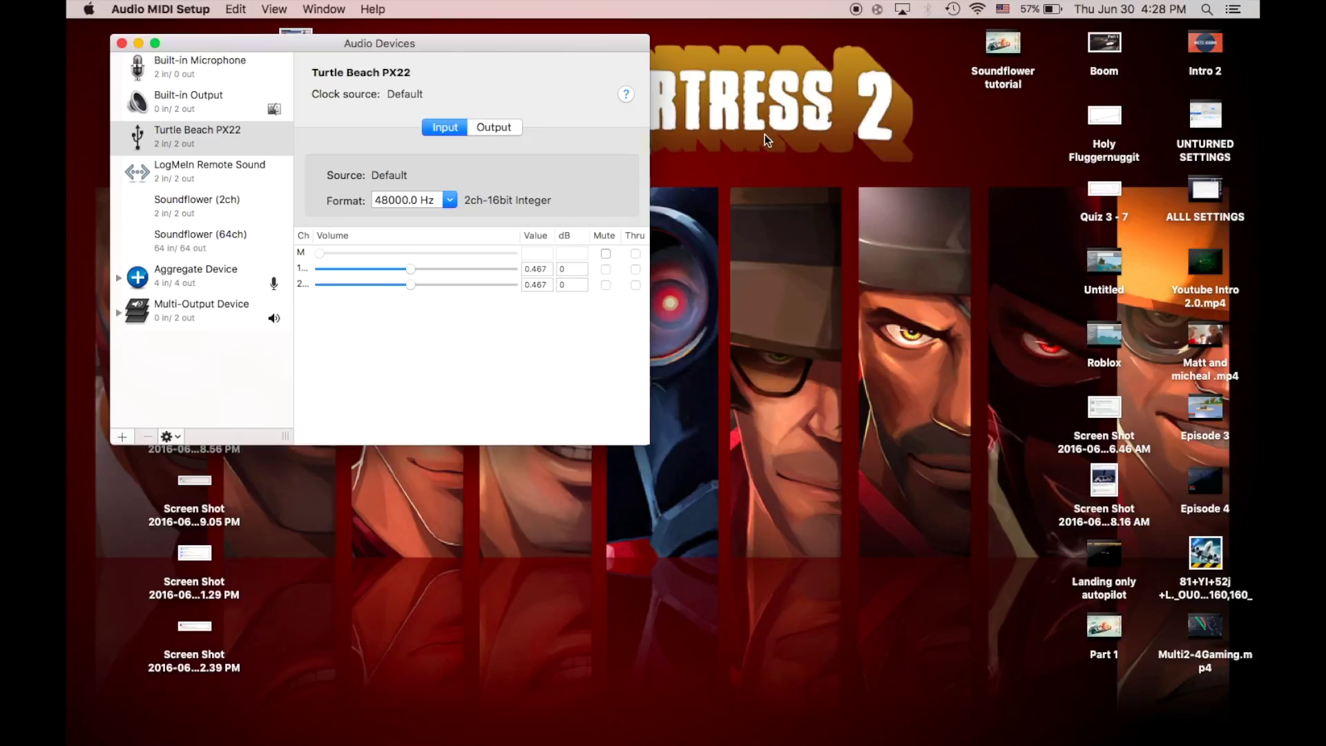
{"action": "mouse_move", "coordinate": [801, 743]}
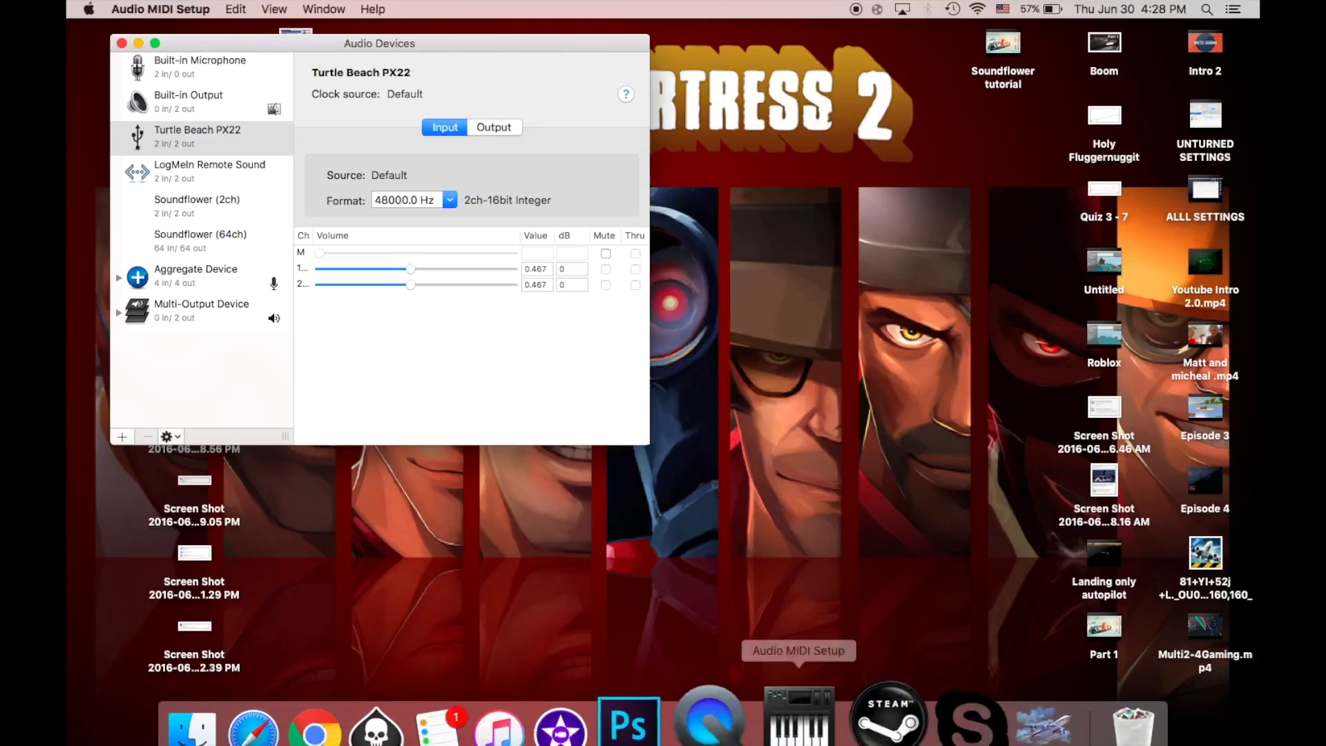
{"action": "left_click", "coordinate": [899, 739]}
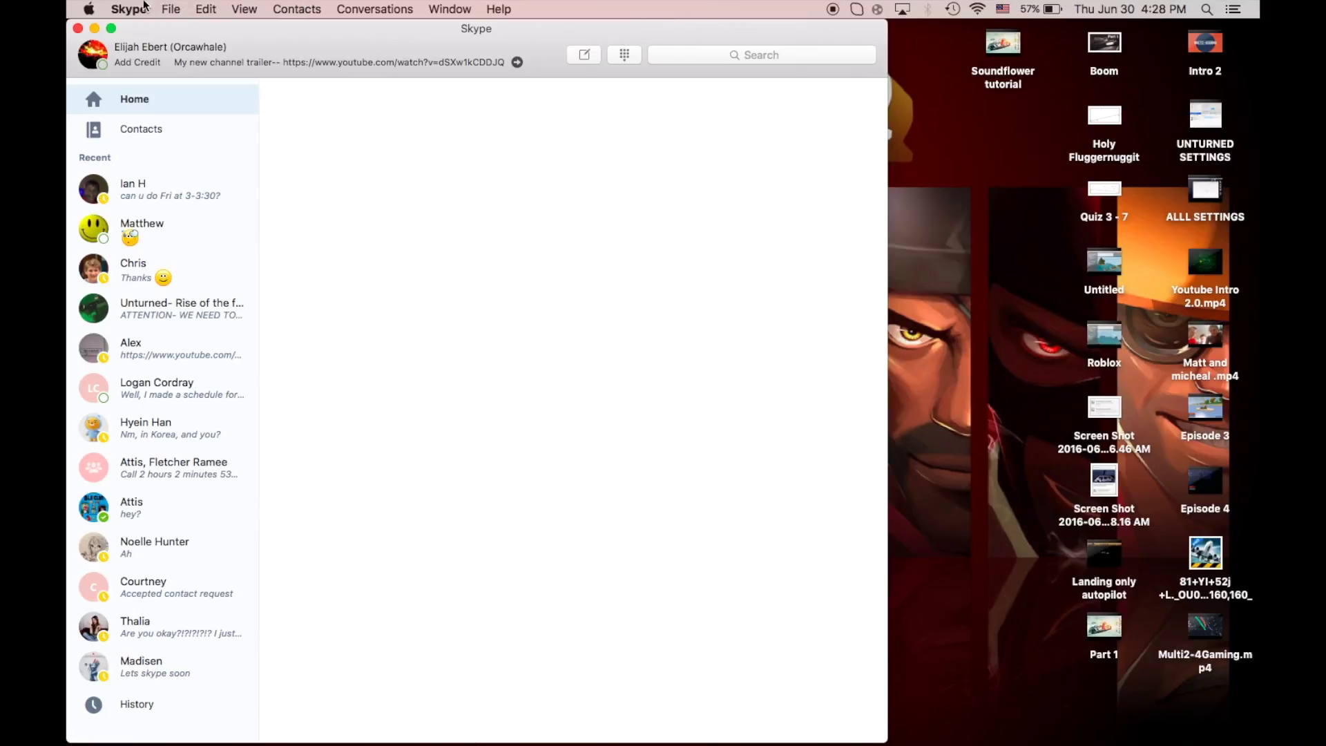
Step: In Skype's Audio/Video preferences, review the microphone choices and keep Turtle Beach PX22
{"action": "left_click", "coordinate": [128, 9]}
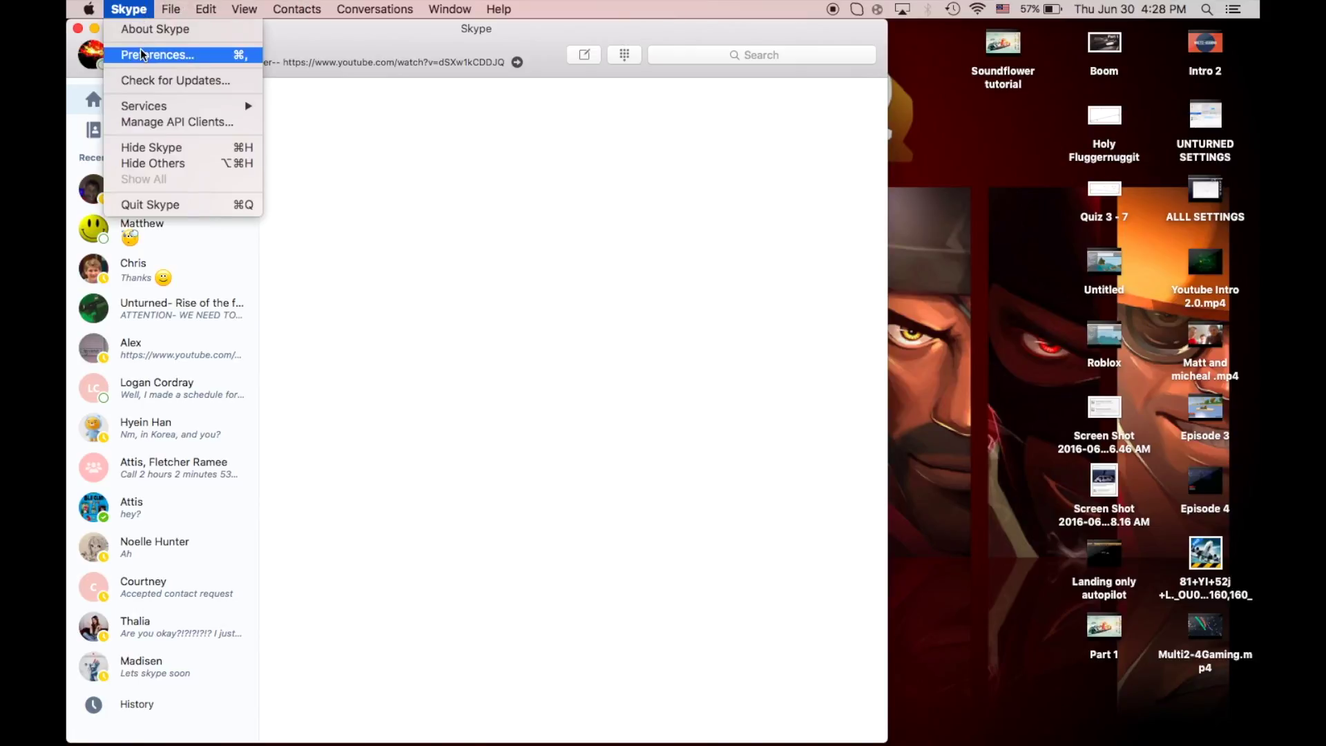
{"action": "left_click", "coordinate": [142, 54]}
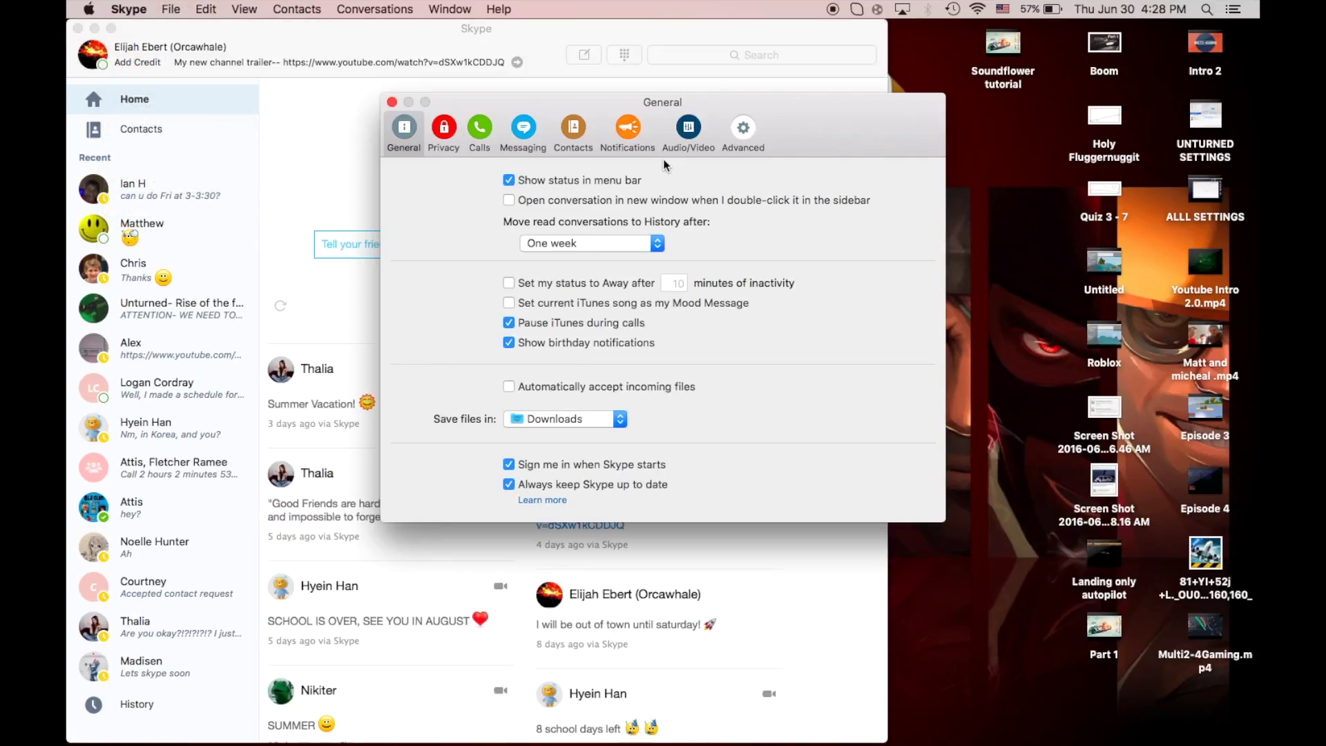
{"action": "left_click", "coordinate": [694, 148]}
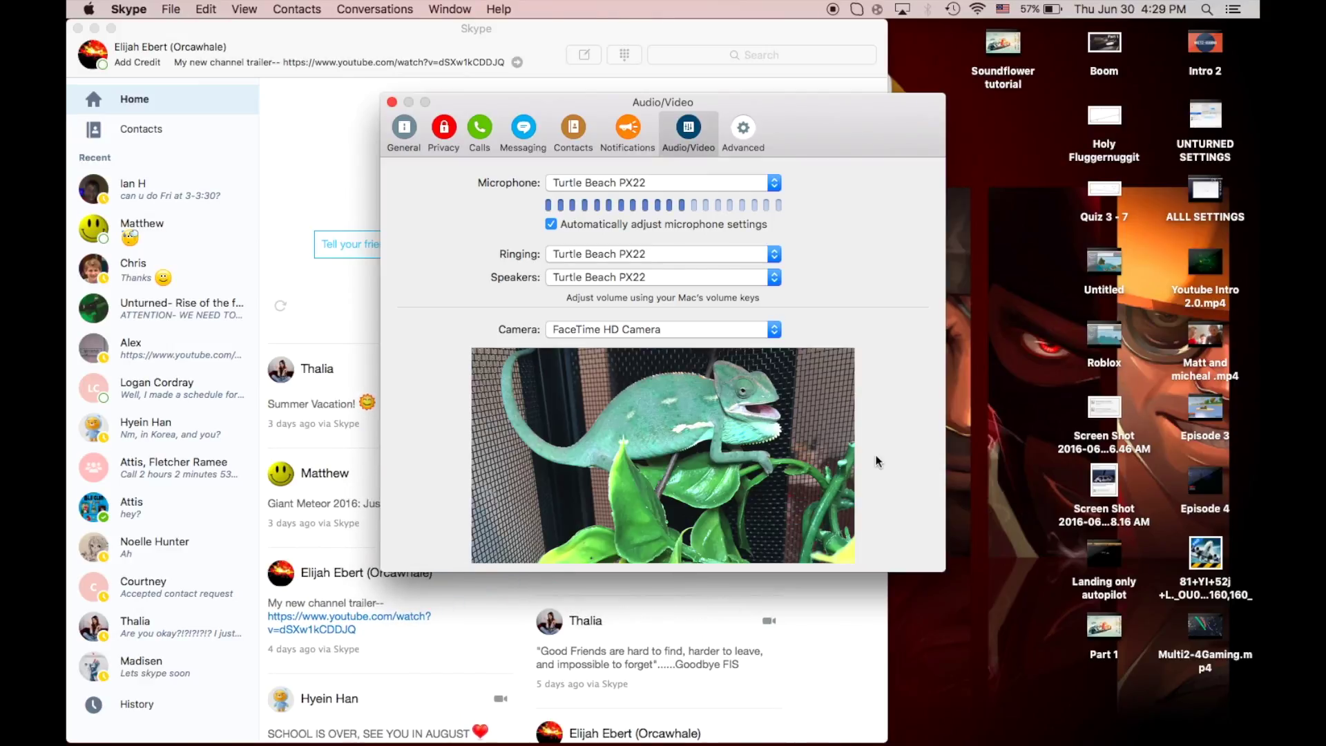
{"action": "left_click", "coordinate": [711, 181]}
{"action": "left_click", "coordinate": [711, 181]}
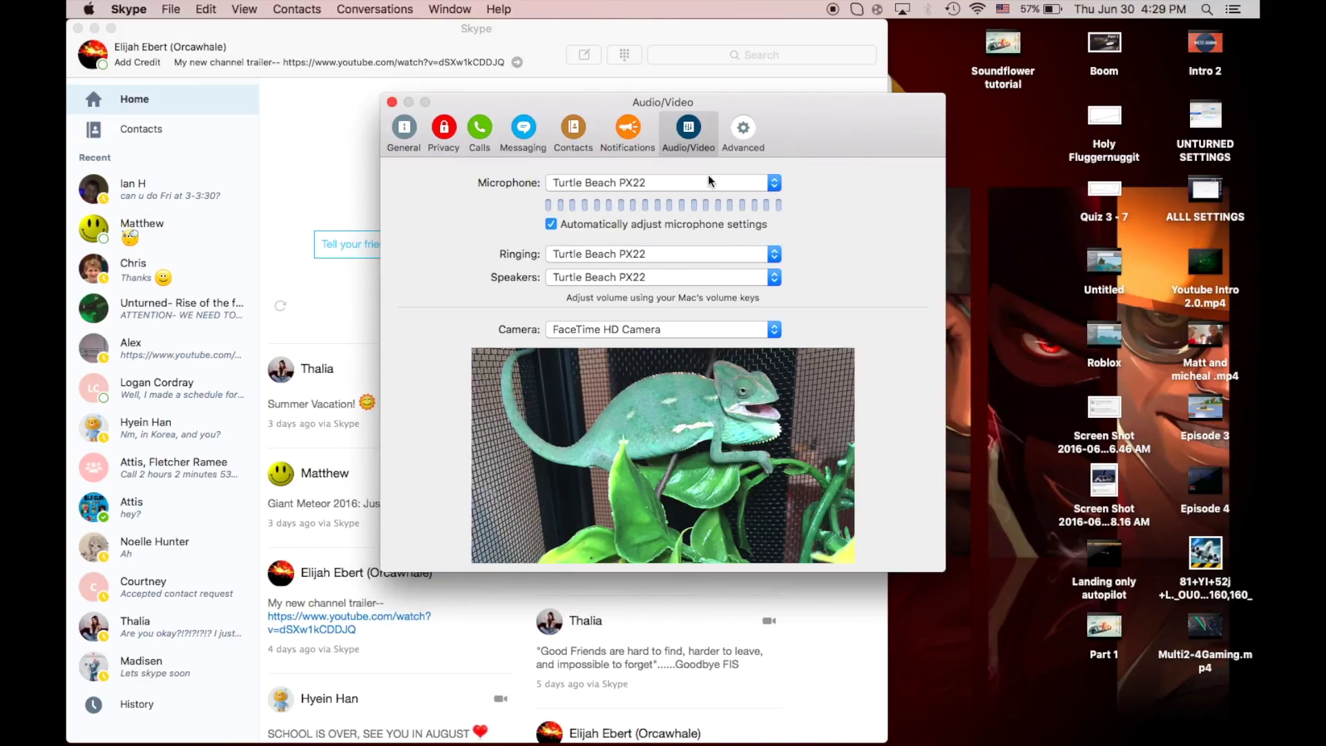
{"action": "left_click", "coordinate": [701, 181]}
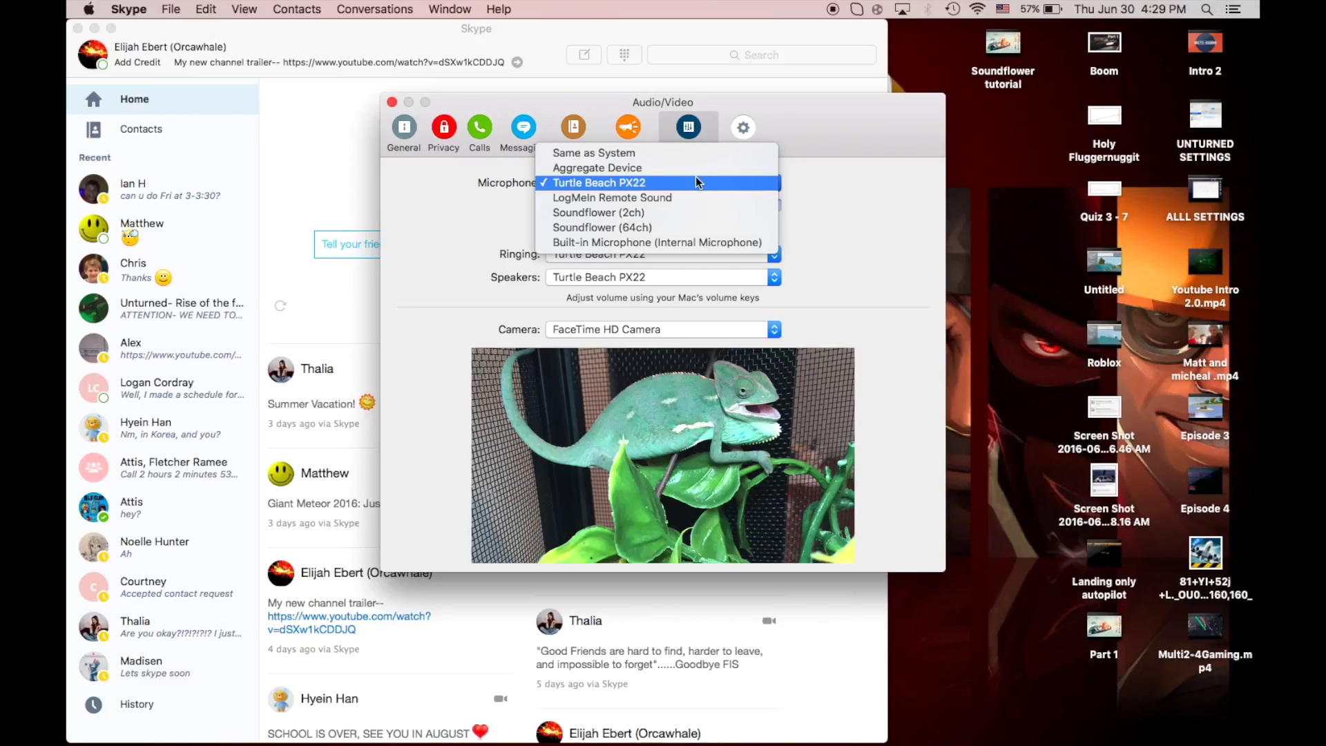
{"action": "left_click", "coordinate": [699, 181]}
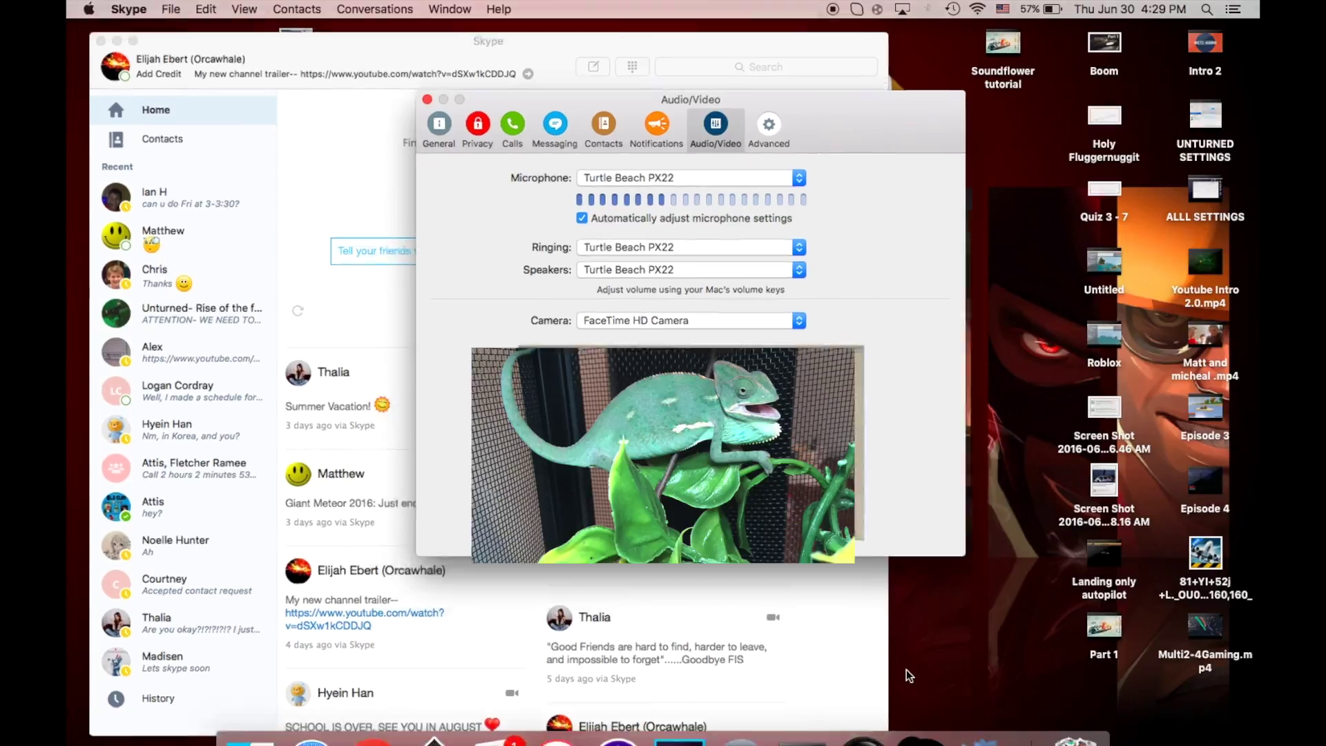
Step: Switch to Audio MIDI Setup via Mission Control and view the Aggregate Device settings
{"action": "key", "text": "ctrl+Up"}
{"action": "left_click", "coordinate": [273, 122]}
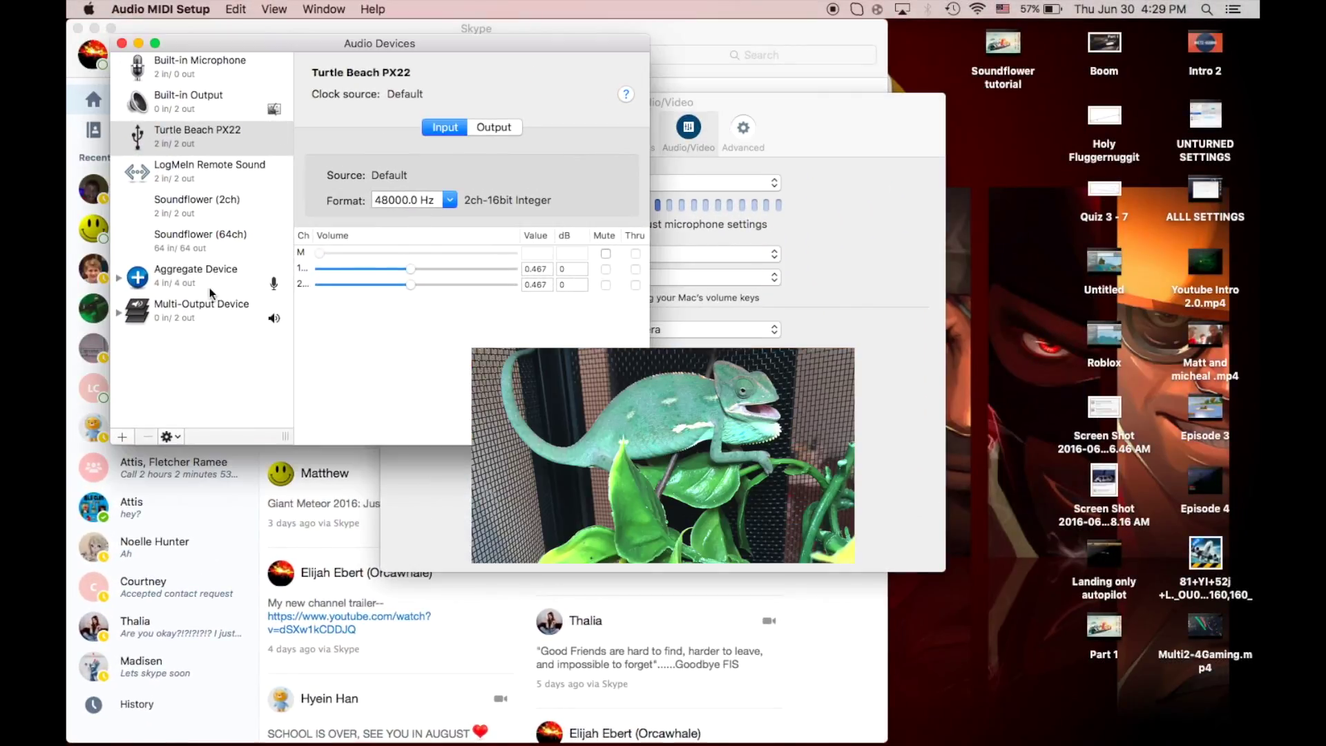
{"action": "left_click", "coordinate": [209, 286]}
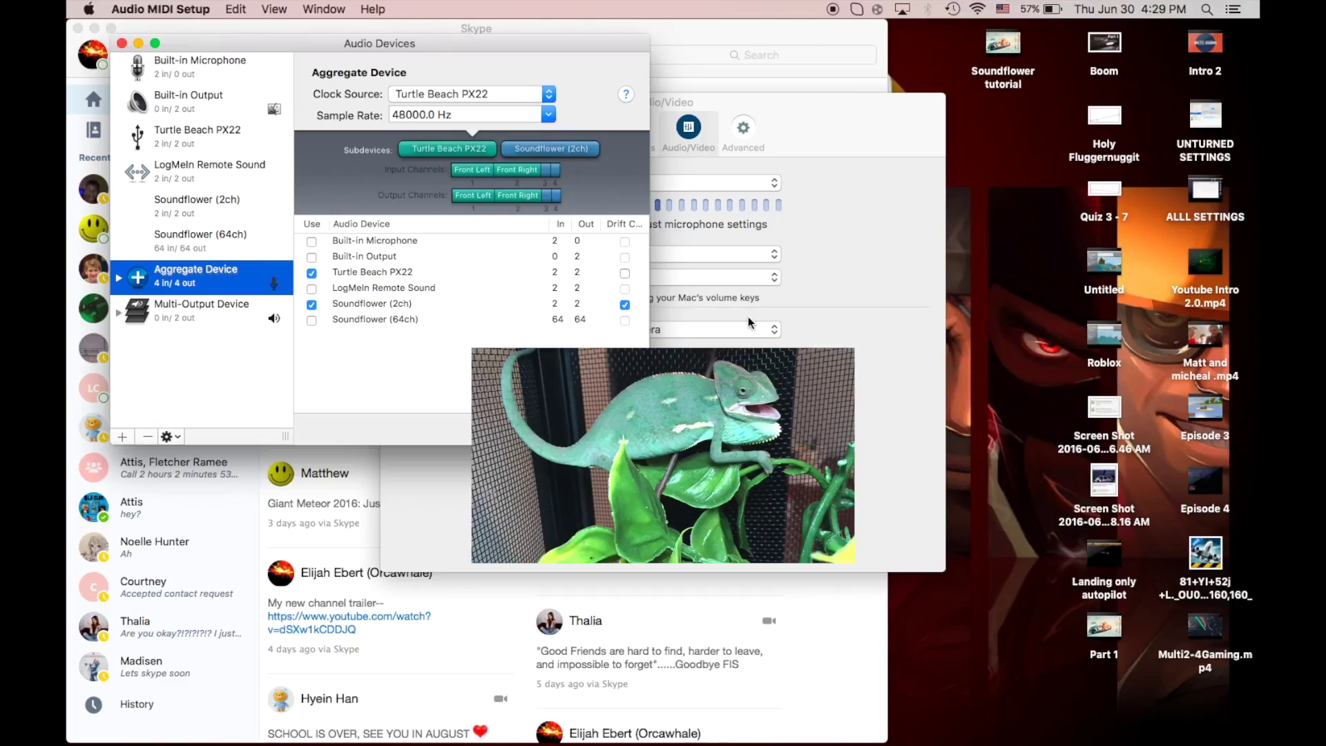
Step: Confirm the Multi-Output Device combines Turtle Beach PX22 and Soundflower (2ch), then return to Skype's preferences
{"action": "left_click", "coordinate": [849, 323]}
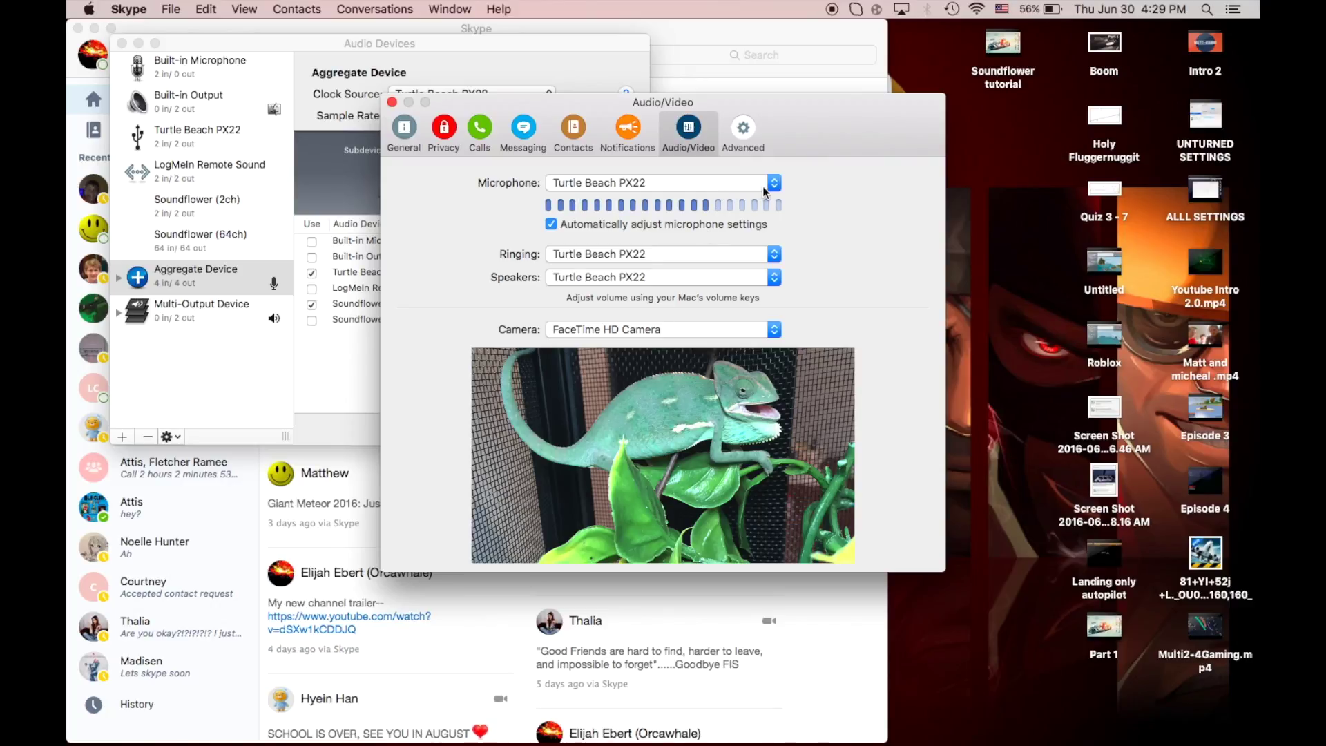
{"action": "left_click", "coordinate": [235, 391]}
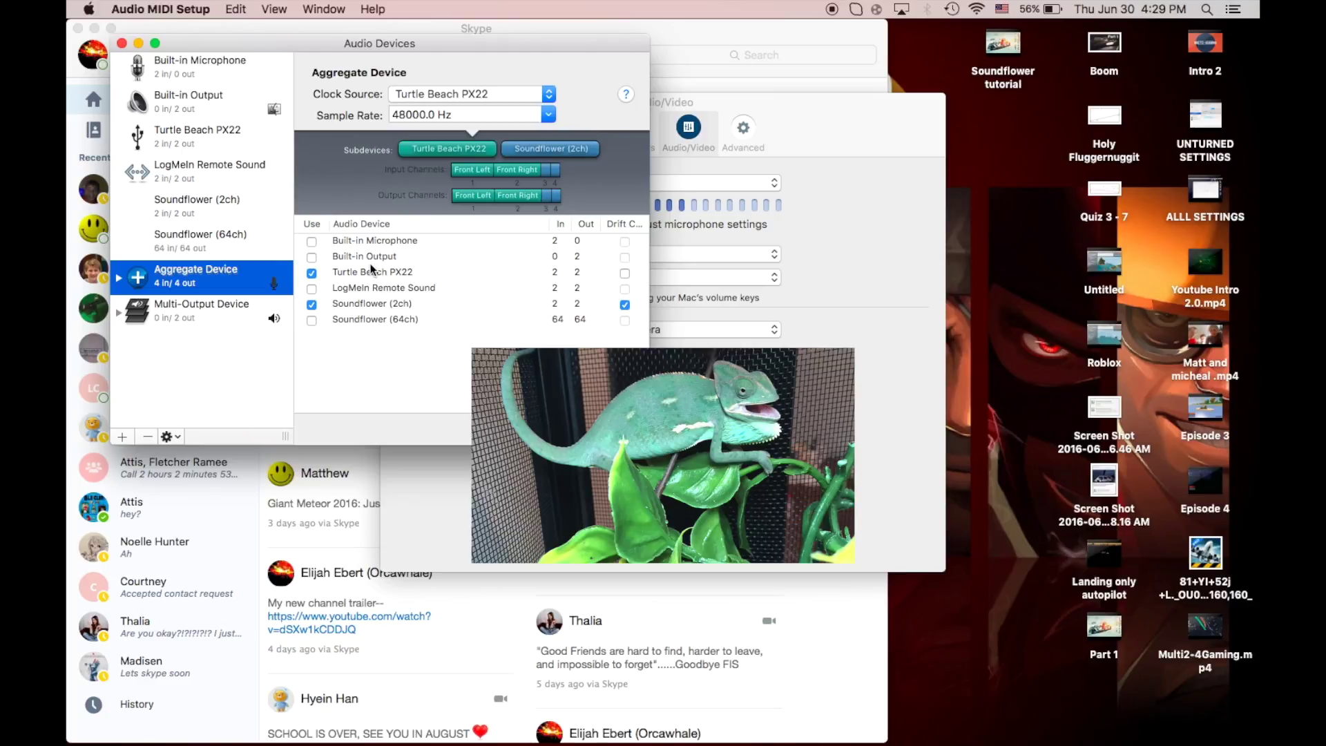
{"action": "left_click", "coordinate": [206, 312]}
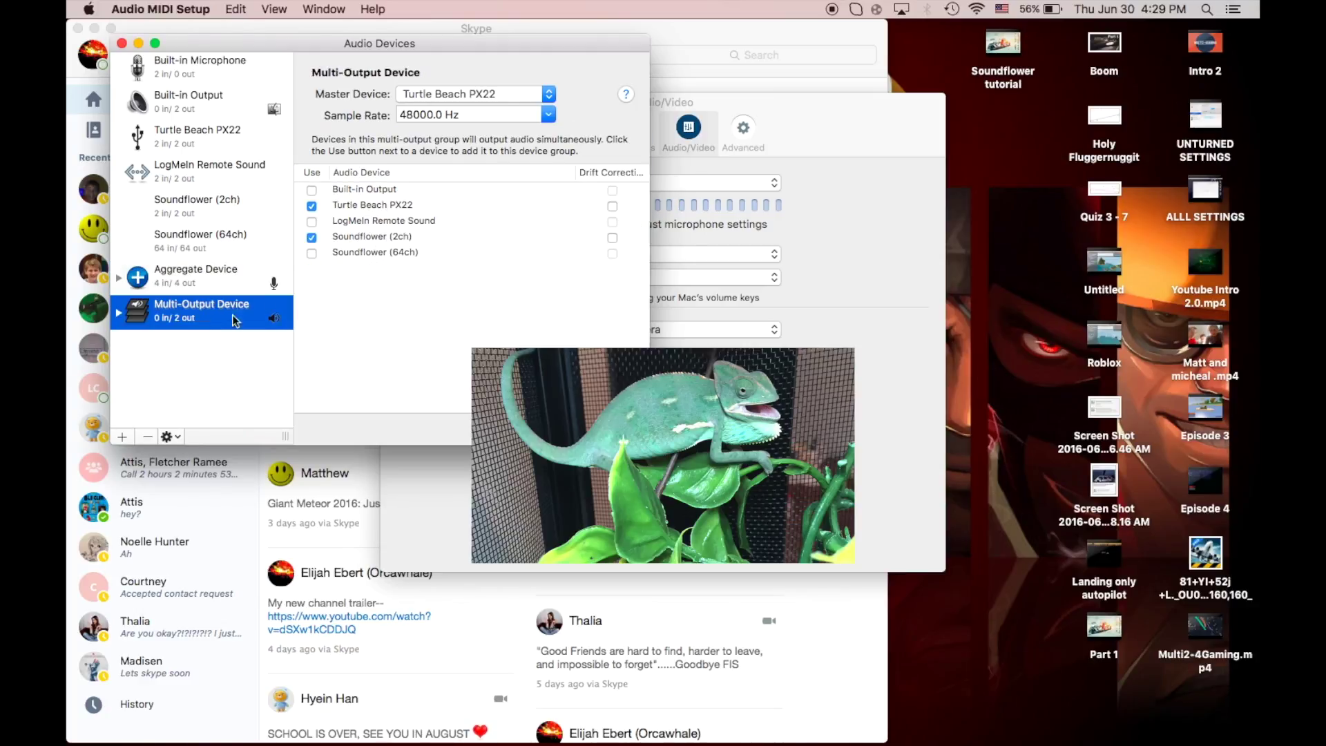
{"action": "left_click", "coordinate": [823, 270]}
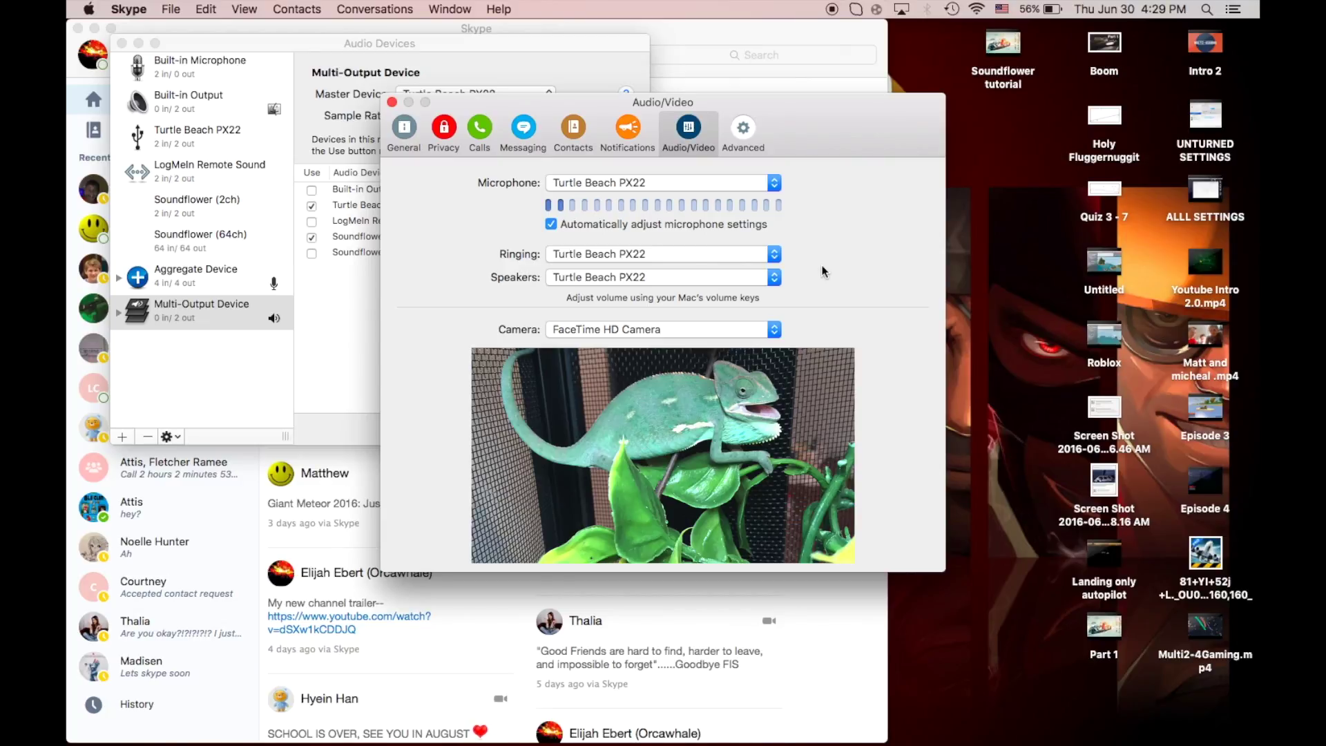
Step: In Skype's Audio/Video preferences, choose Aggregate Device as microphone and Multi-Output Device as speakers
{"action": "left_click", "coordinate": [650, 182]}
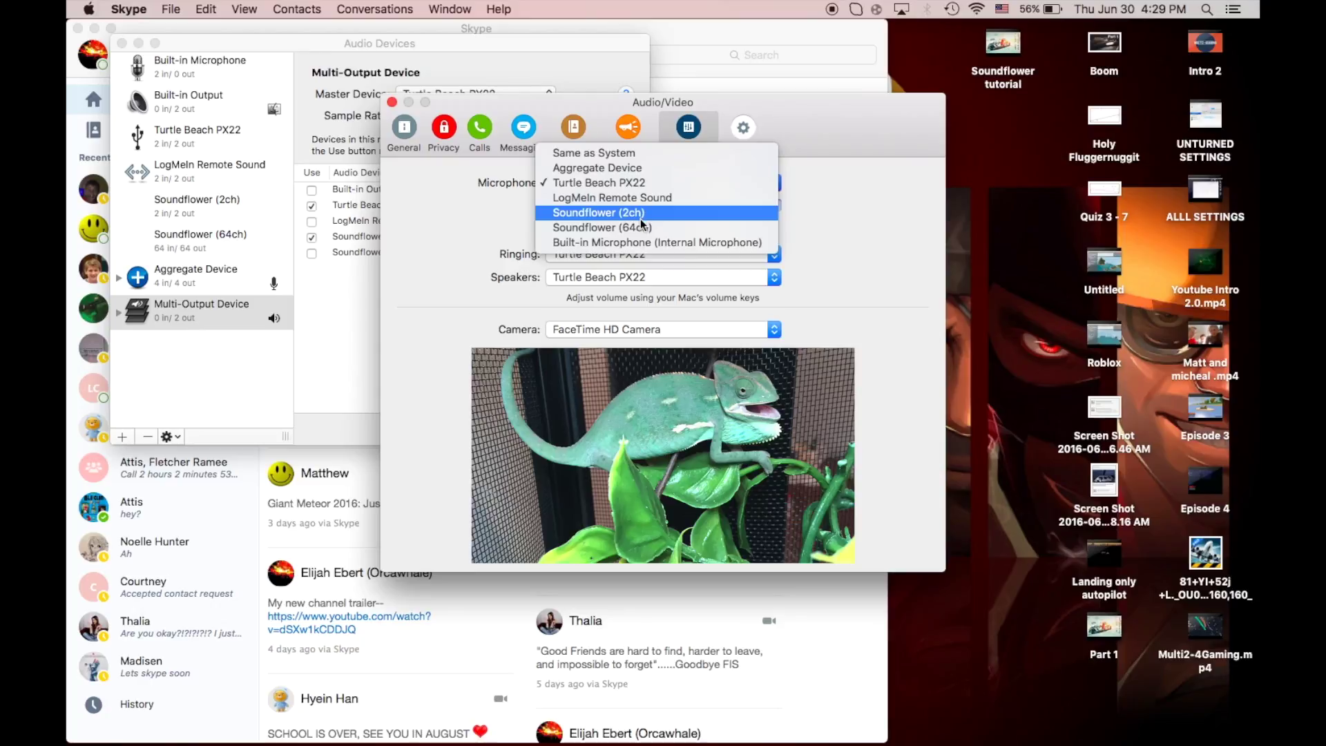
{"action": "left_click", "coordinate": [629, 168]}
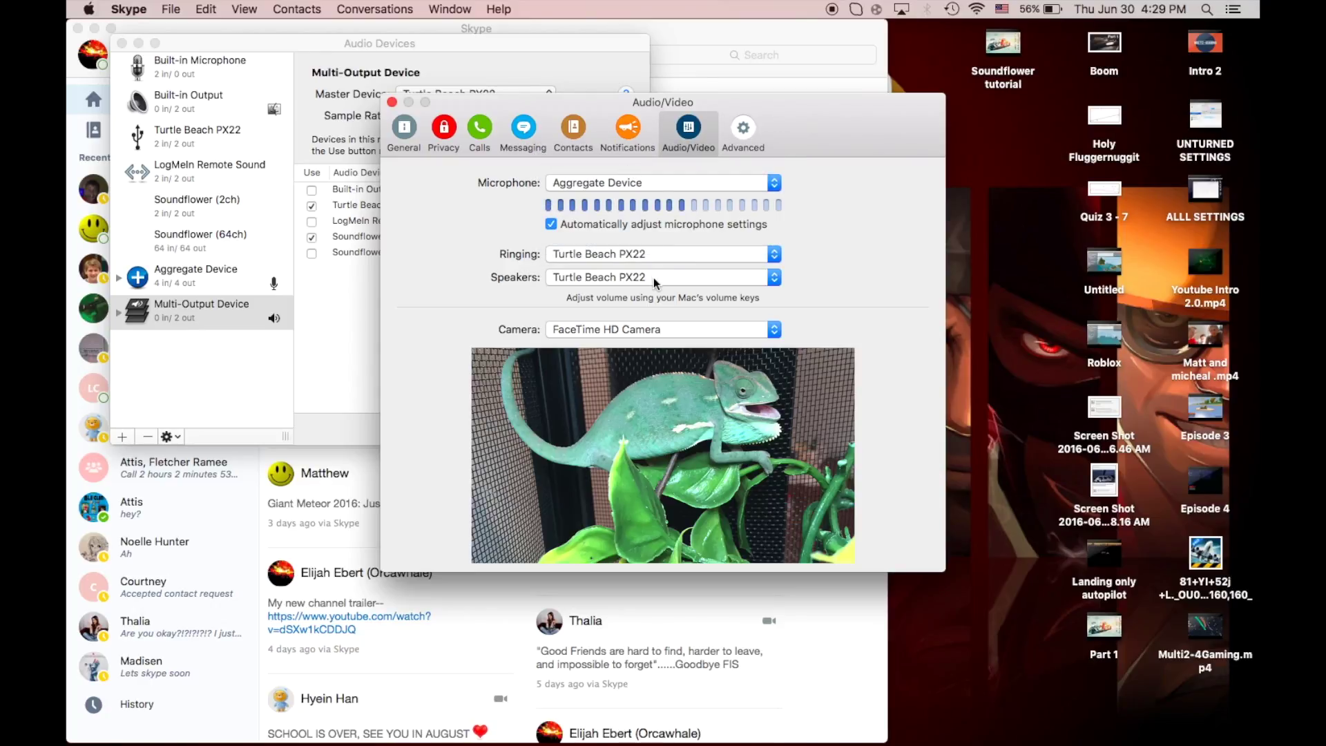
{"action": "left_click", "coordinate": [653, 257]}
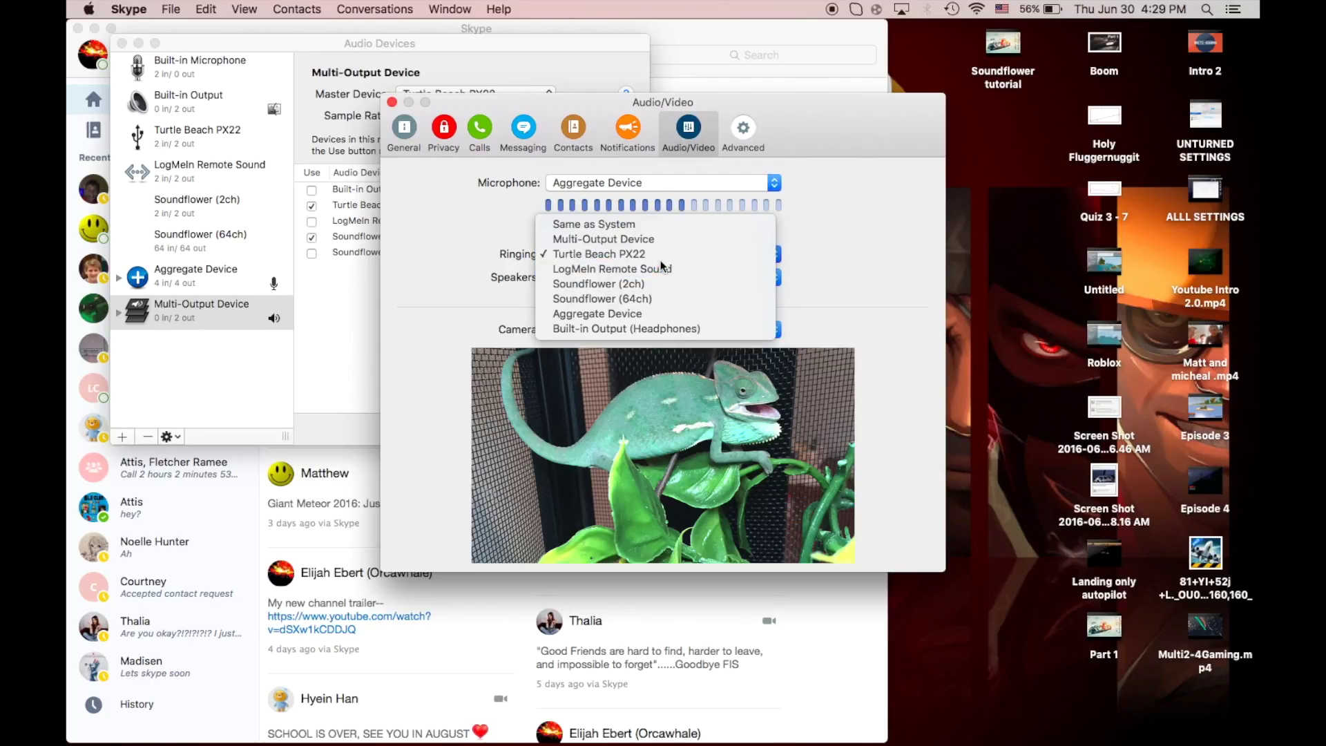
{"action": "left_click", "coordinate": [661, 266]}
{"action": "left_click", "coordinate": [655, 279]}
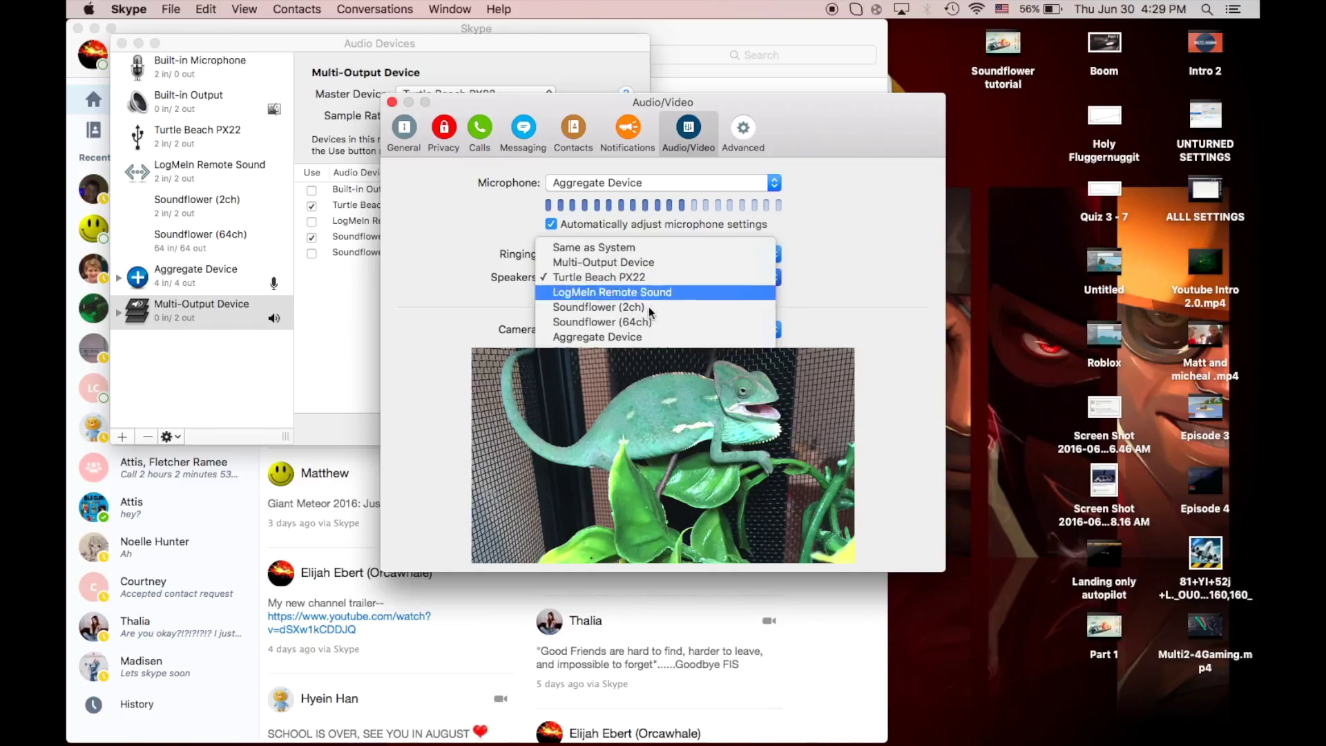
{"action": "left_click", "coordinate": [655, 262]}
Step: Close the Audio Devices window, Skype's audio preferences and the Skype main window
{"action": "key", "text": "ctrl+Up"}
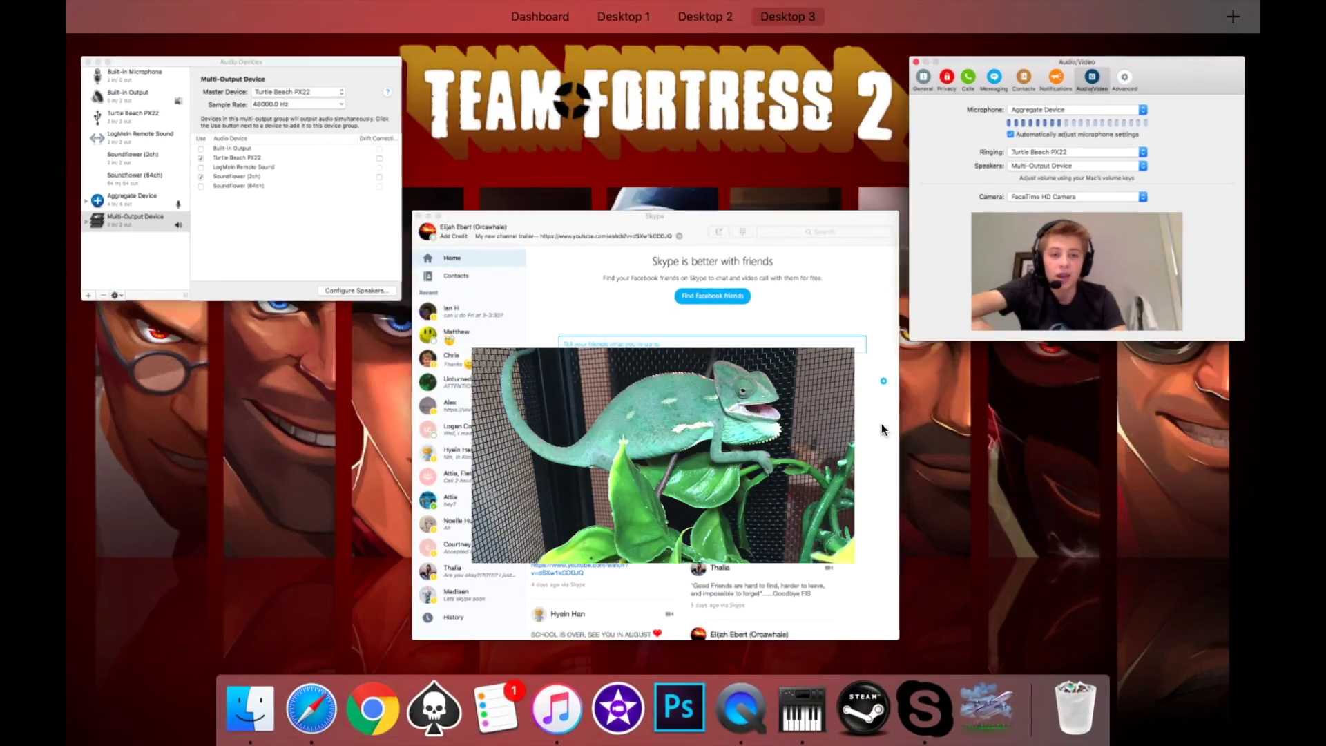
{"action": "left_click", "coordinate": [260, 282]}
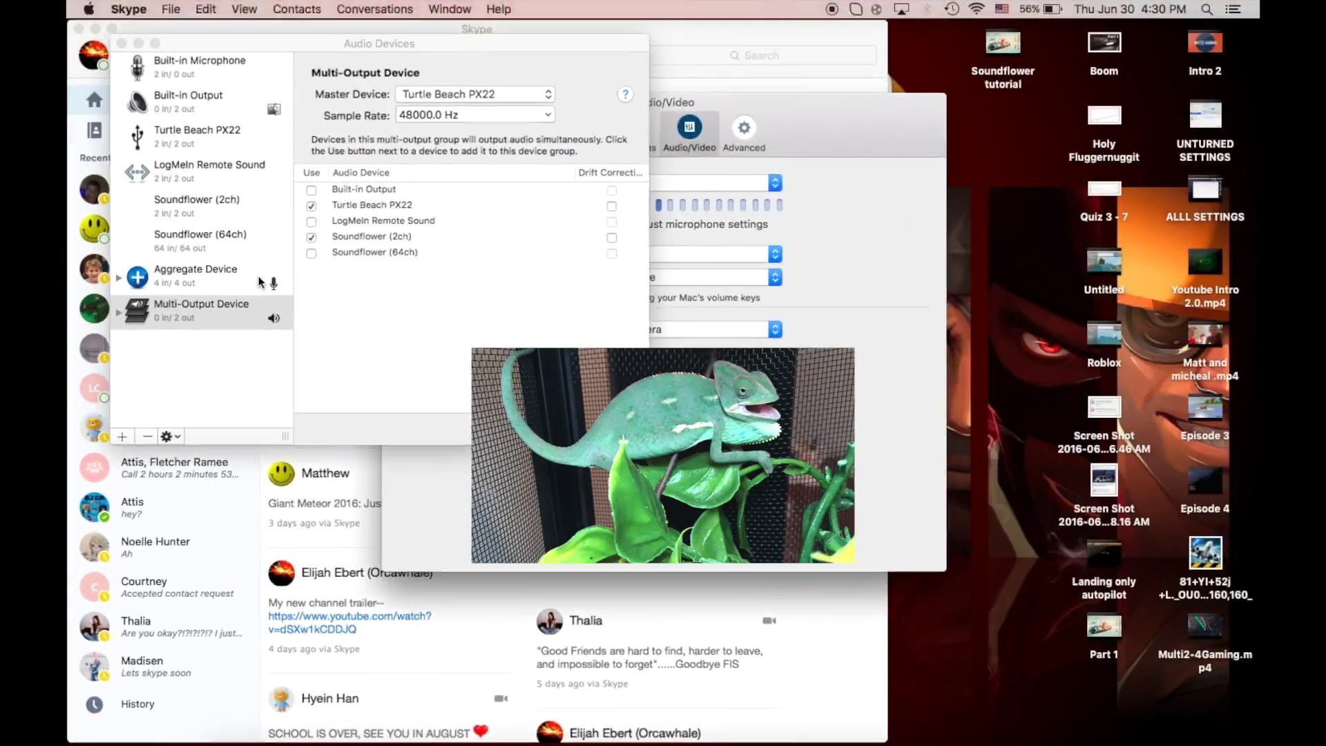
{"action": "left_click", "coordinate": [197, 135]}
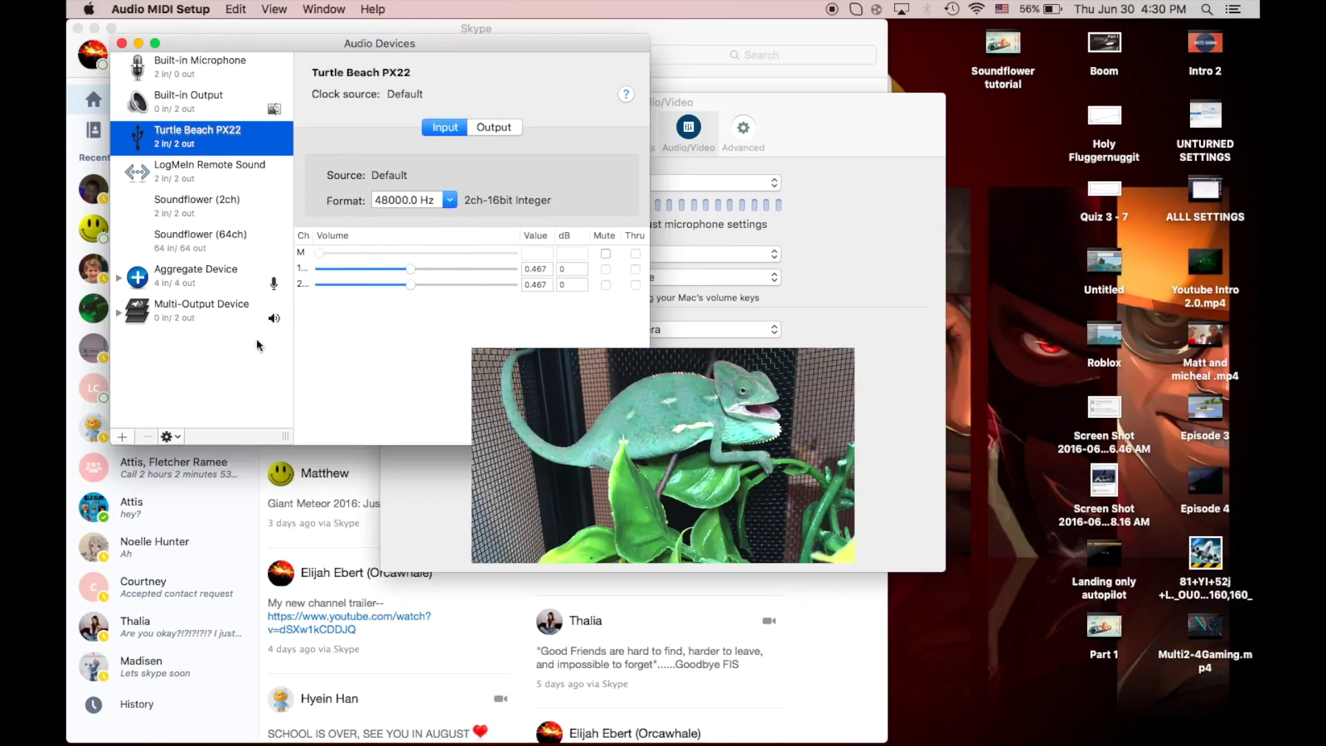
{"action": "left_click", "coordinate": [122, 43]}
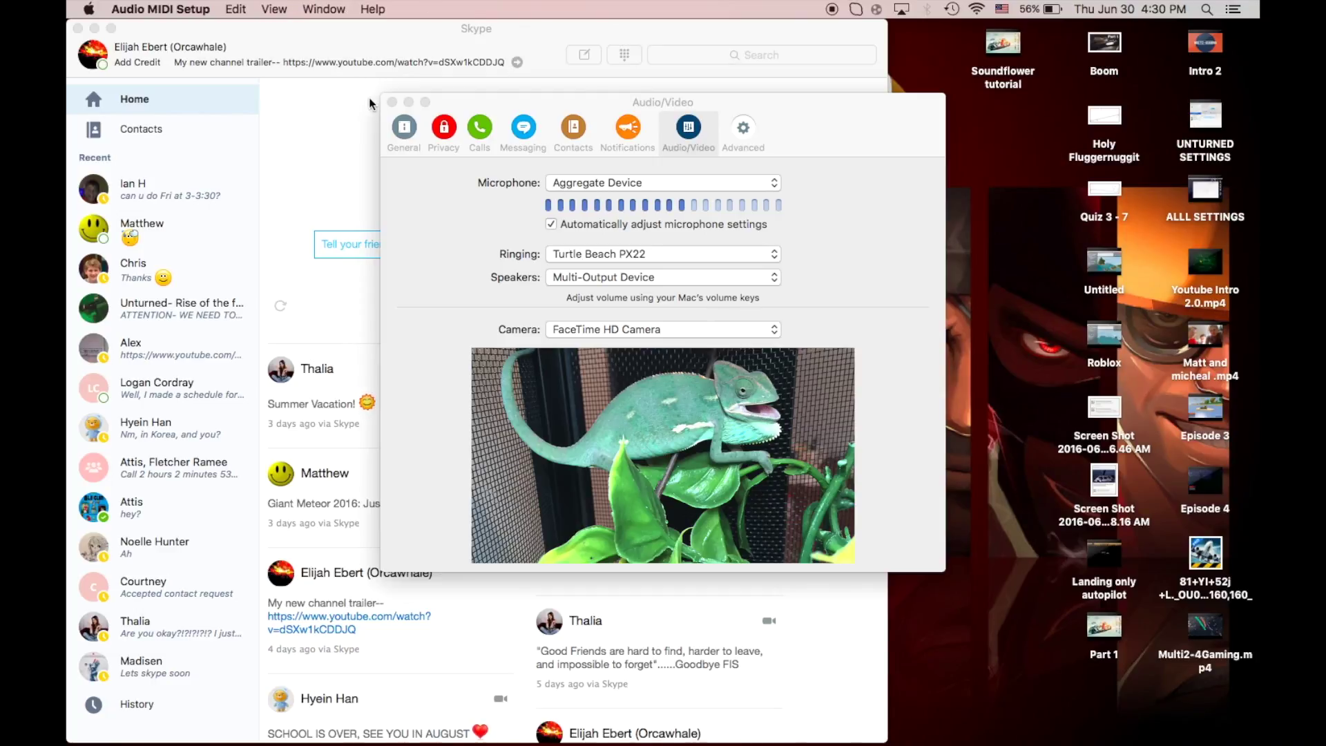
{"action": "left_click", "coordinate": [391, 103]}
{"action": "left_click", "coordinate": [78, 29]}
{"action": "left_click", "coordinate": [806, 414]}
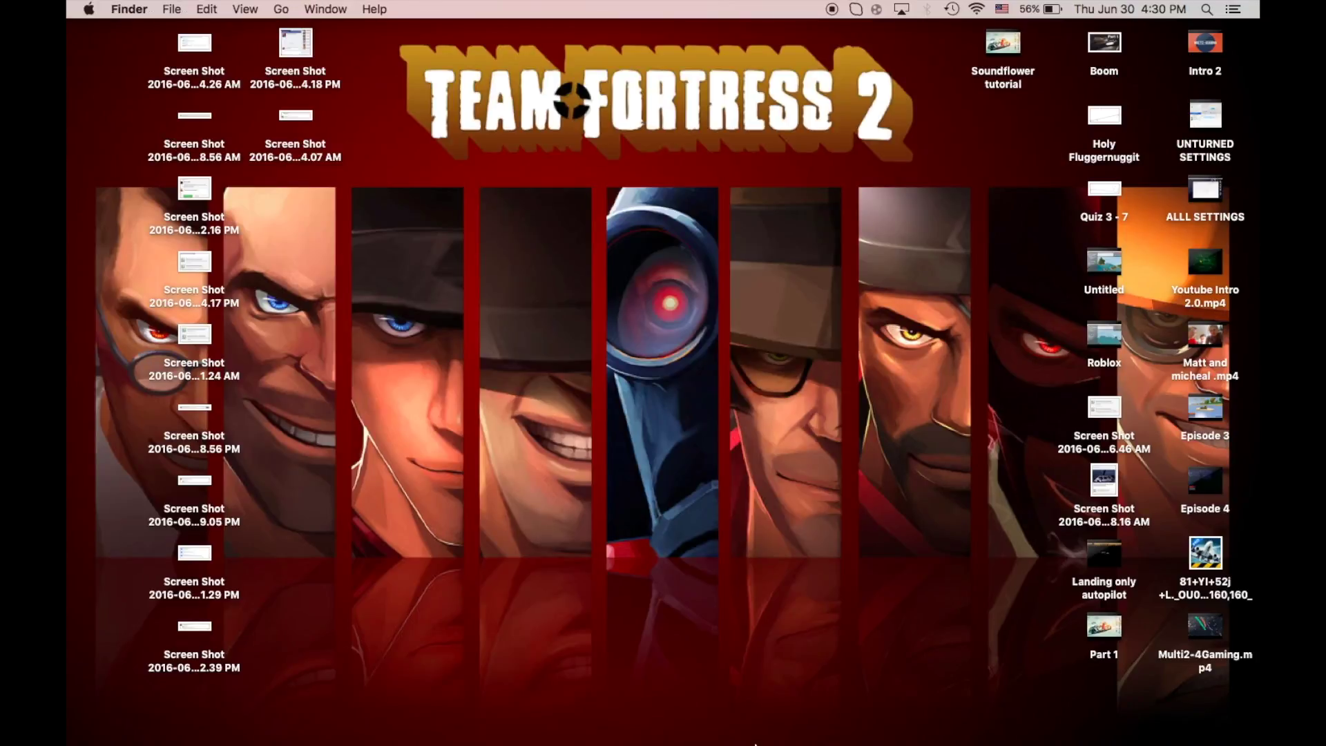